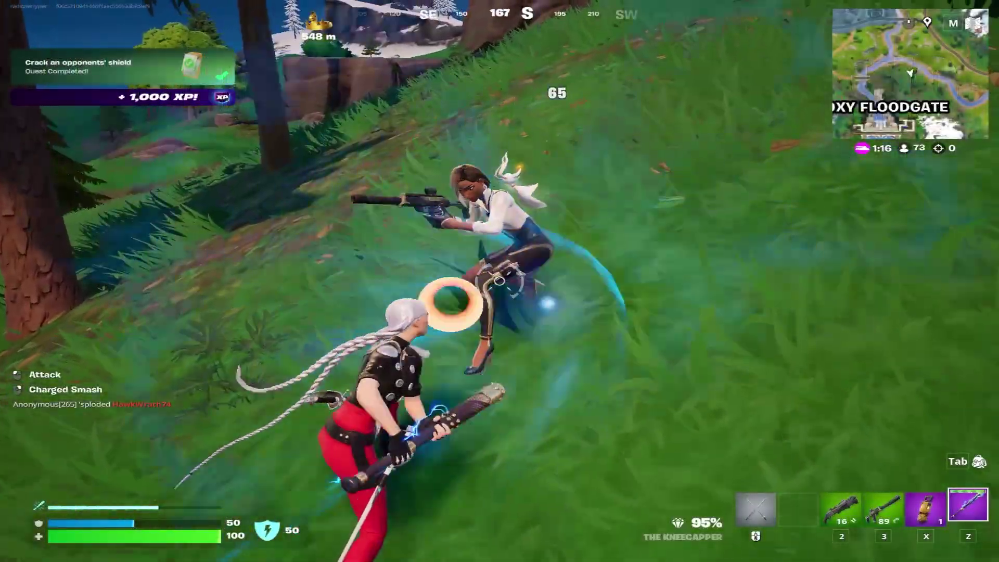
# Step: Shoot the opponent on the grassy hillside until they are eliminated
pyautogui.click(499, 281)
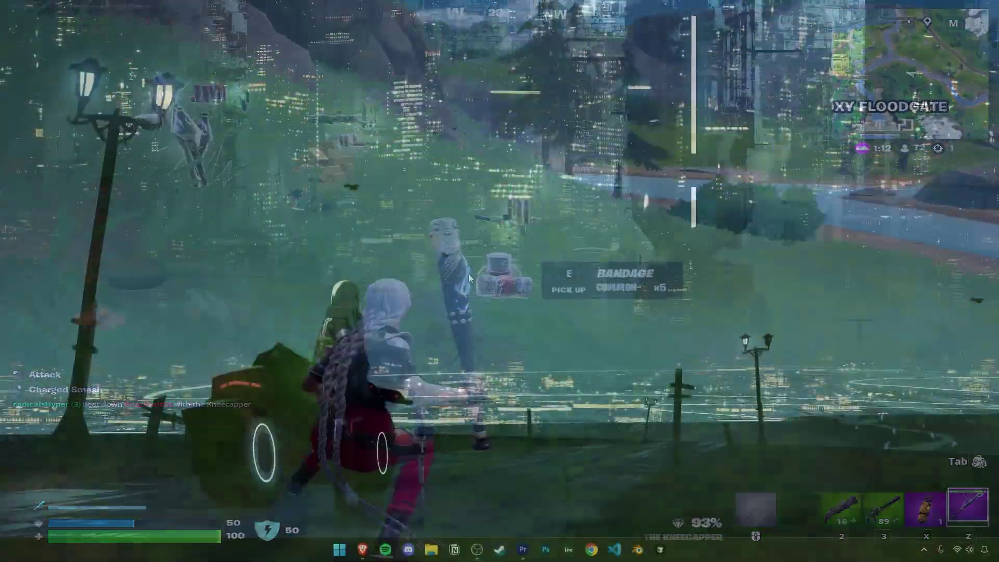
# Step: Launch NVIDIA Control Panel from Start search and open Change resolution's Customize window
pyautogui.press('super')
pyautogui.write('nvidi')
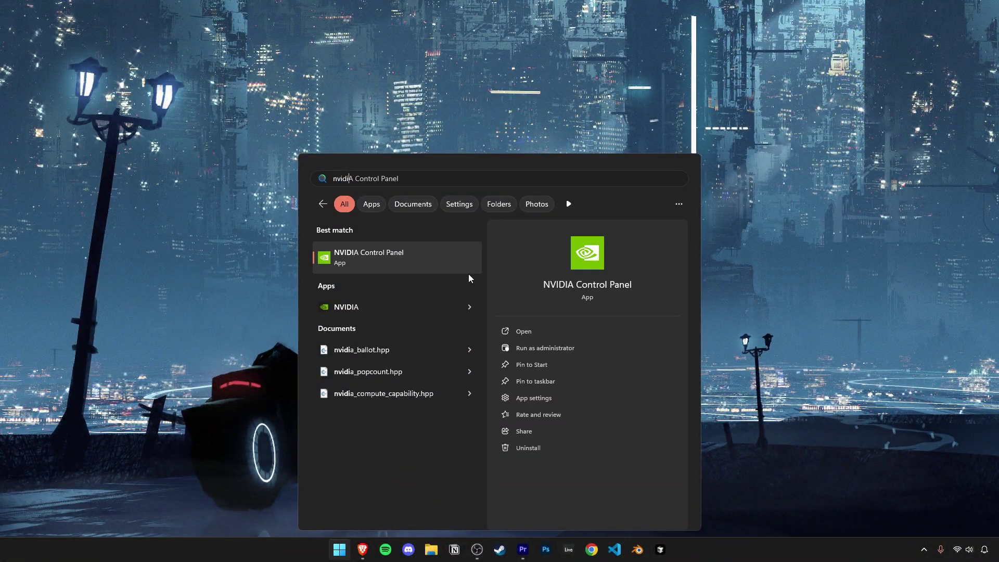
pyautogui.press('Return')
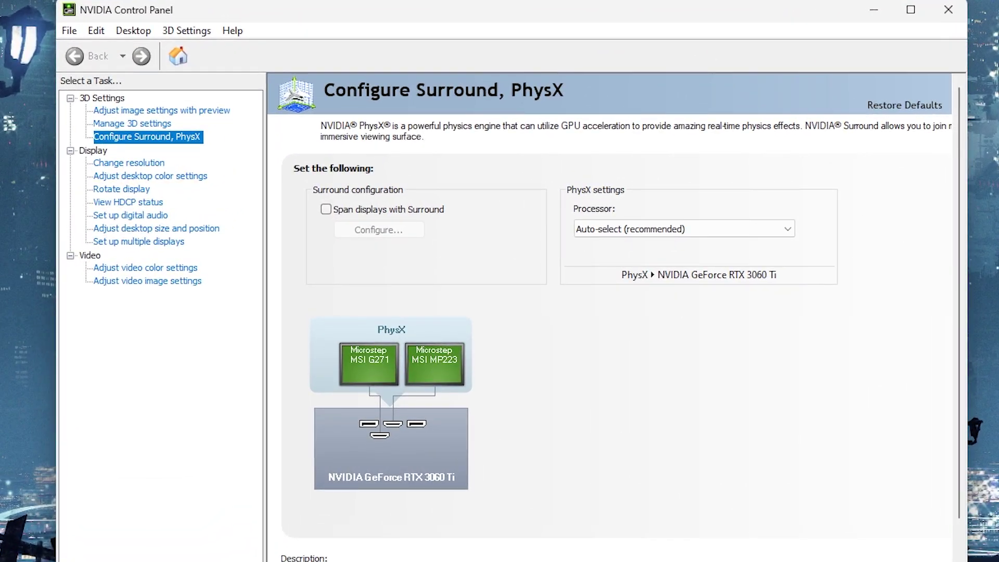
pyautogui.click(112, 164)
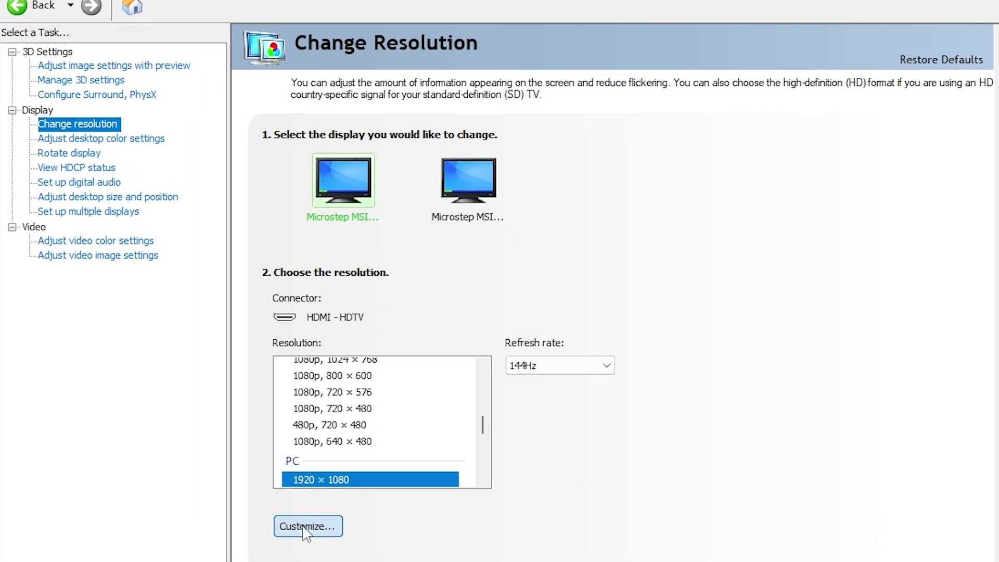
pyautogui.click(306, 528)
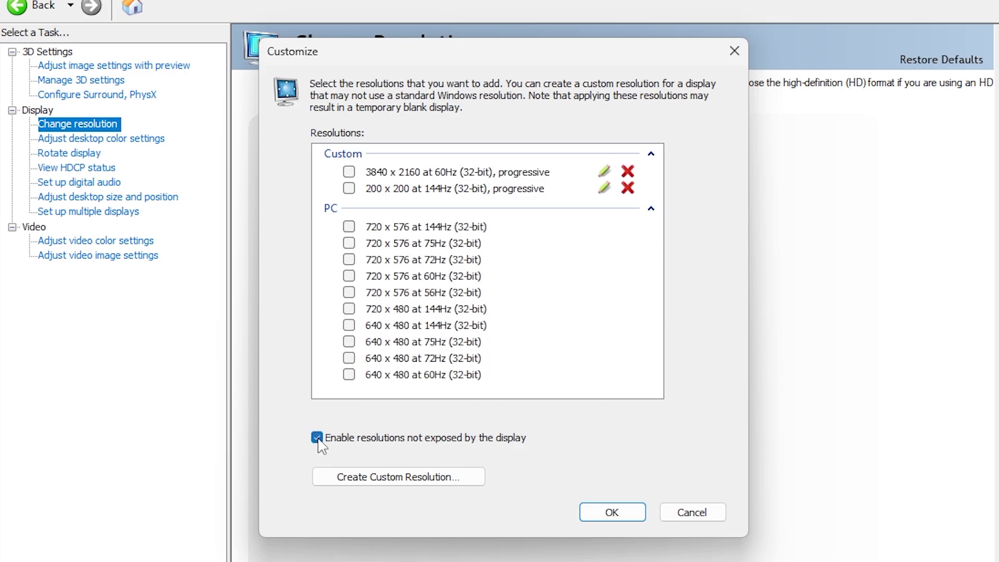
# Step: Create a custom resolution with 1441 horizontal pixels at 144 Hz and test it
pyautogui.click(399, 477)
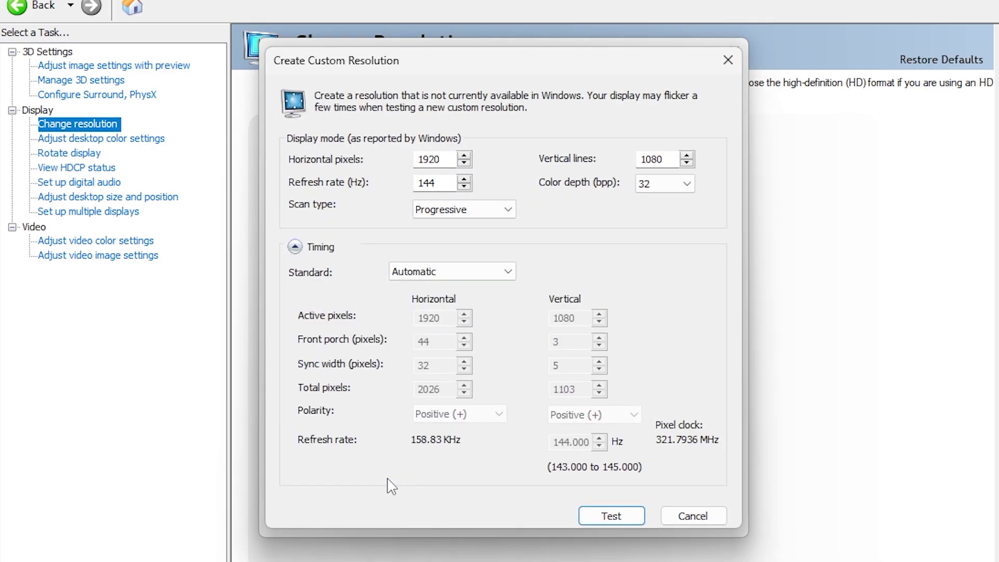
pyautogui.doubleClick(447, 161)
pyautogui.write('144')
pyautogui.moveTo(441, 186); pyautogui.dragTo(404, 184)
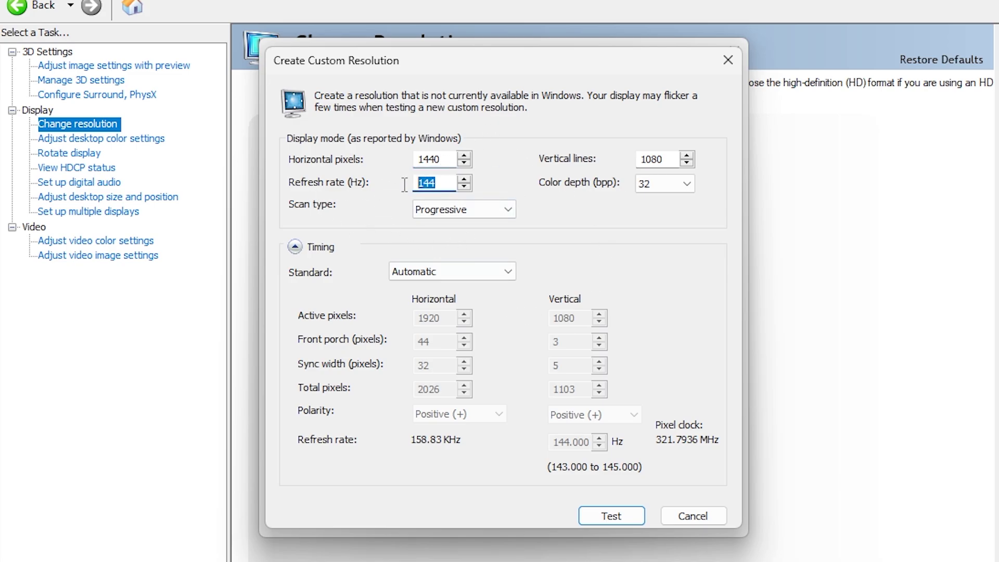
pyautogui.write('144')
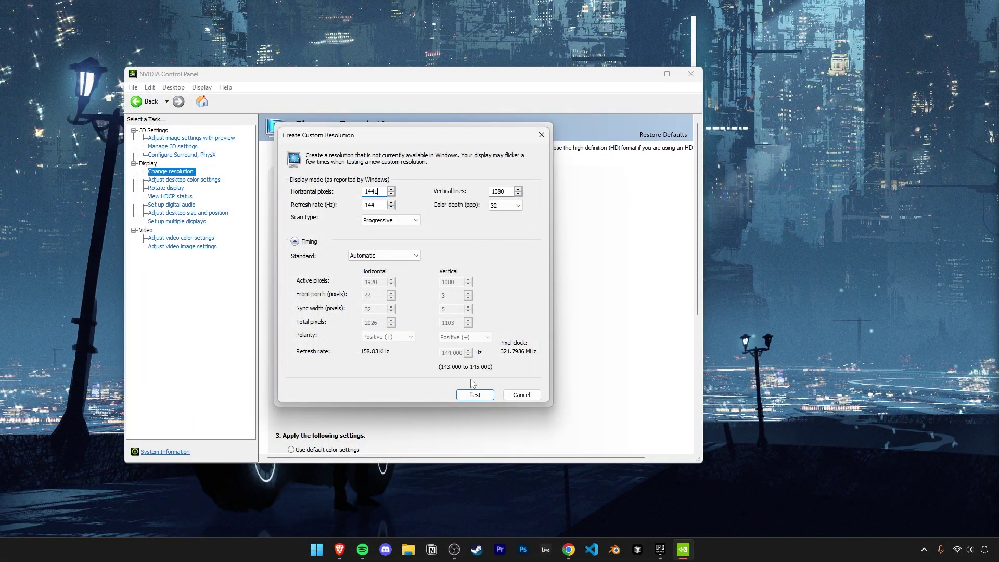
pyautogui.click(475, 394)
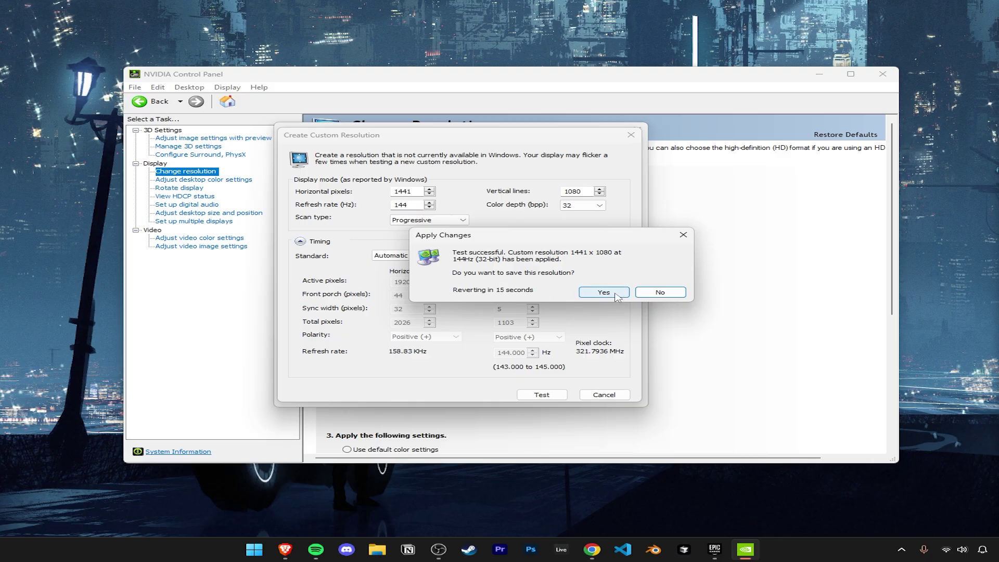
# Step: Save the 1441 × 1080 custom resolution and close the Customize window
pyautogui.click(616, 294)
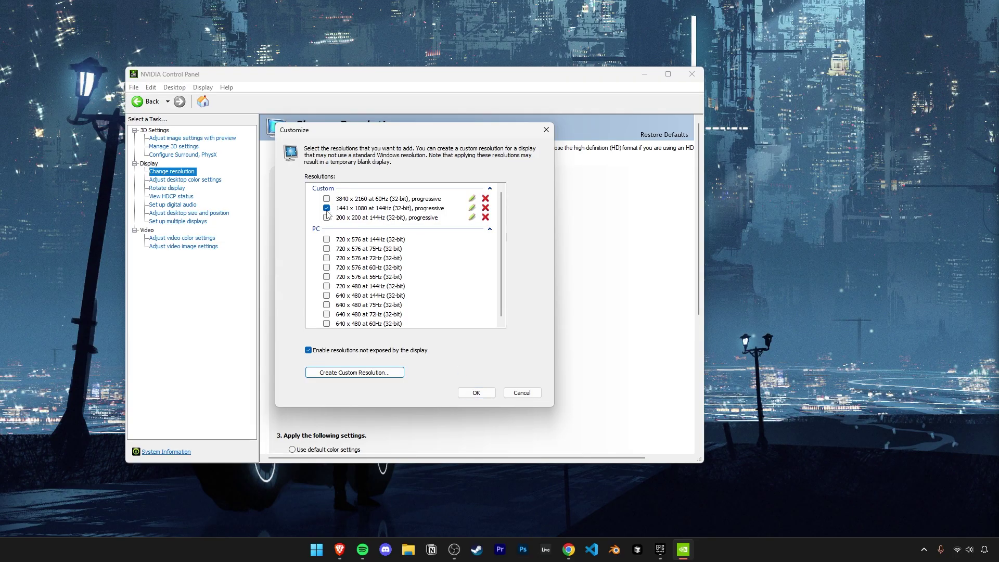
pyautogui.click(479, 395)
pyautogui.hotkey('alt', 'Tab')
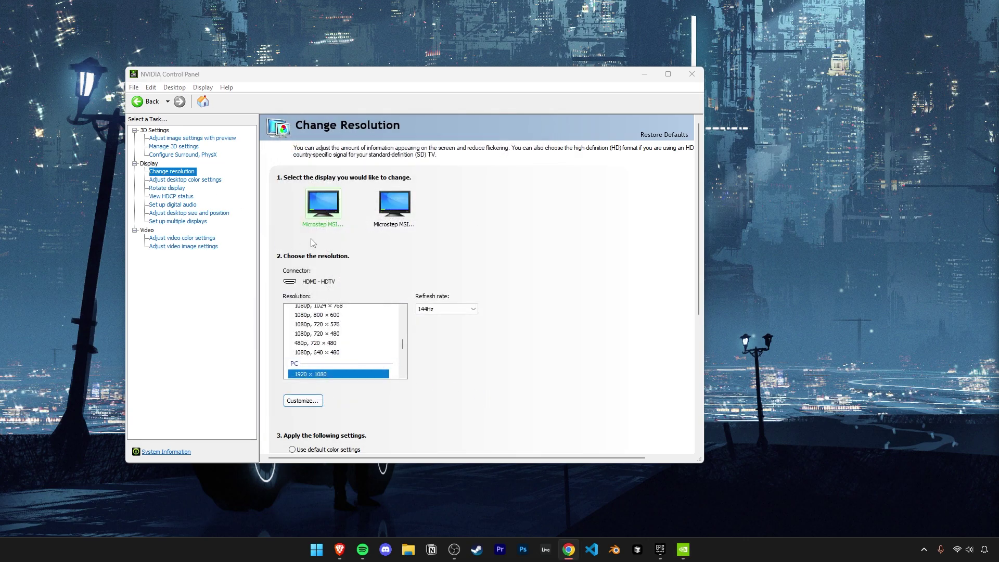
pyautogui.click(491, 338)
# Step: Select the custom 1441 × 1080 resolution, apply it and keep the change
pyautogui.scroll(8, 375, 344)
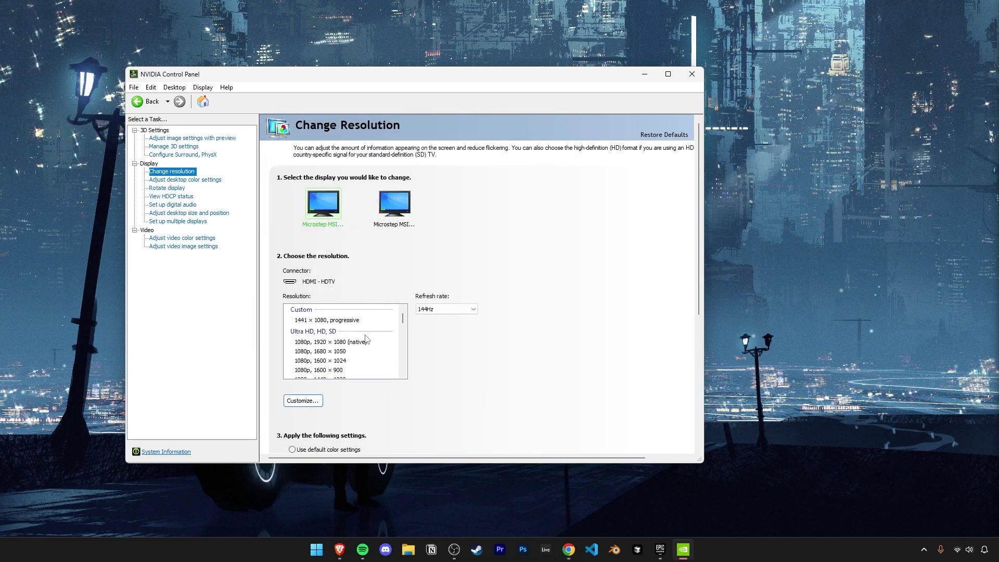
pyautogui.click(301, 321)
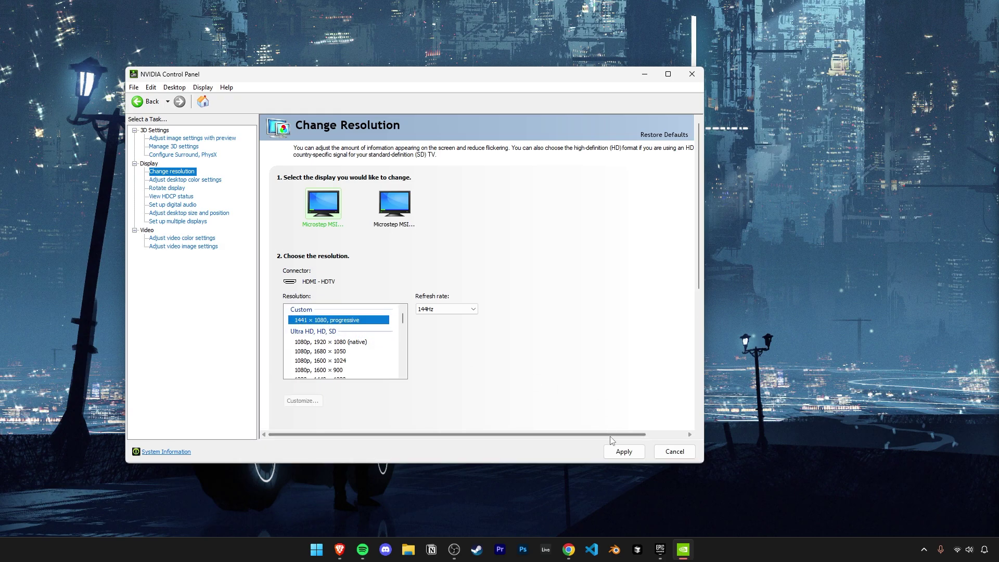
pyautogui.click(624, 452)
pyautogui.click(606, 287)
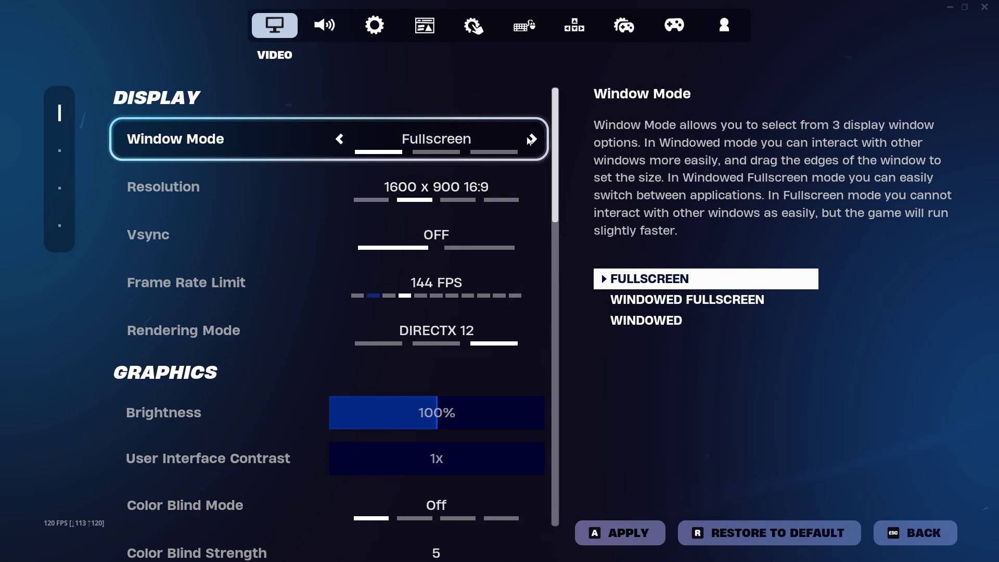
# Step: Set Fortnite's Window Mode to Windowed Fullscreen, apply, and keep the changes
pyautogui.click(533, 139)
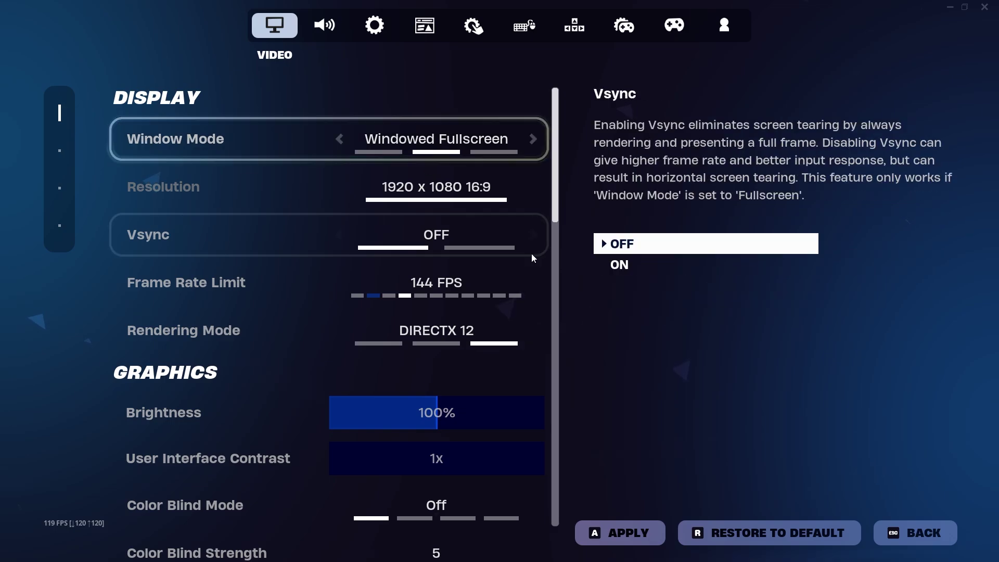
pyautogui.click(627, 531)
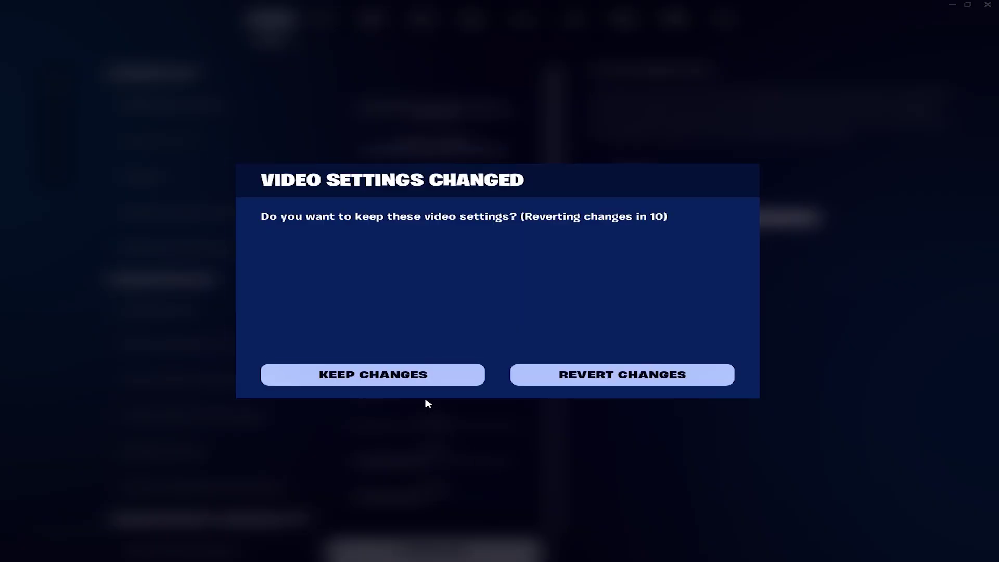
pyautogui.click(387, 374)
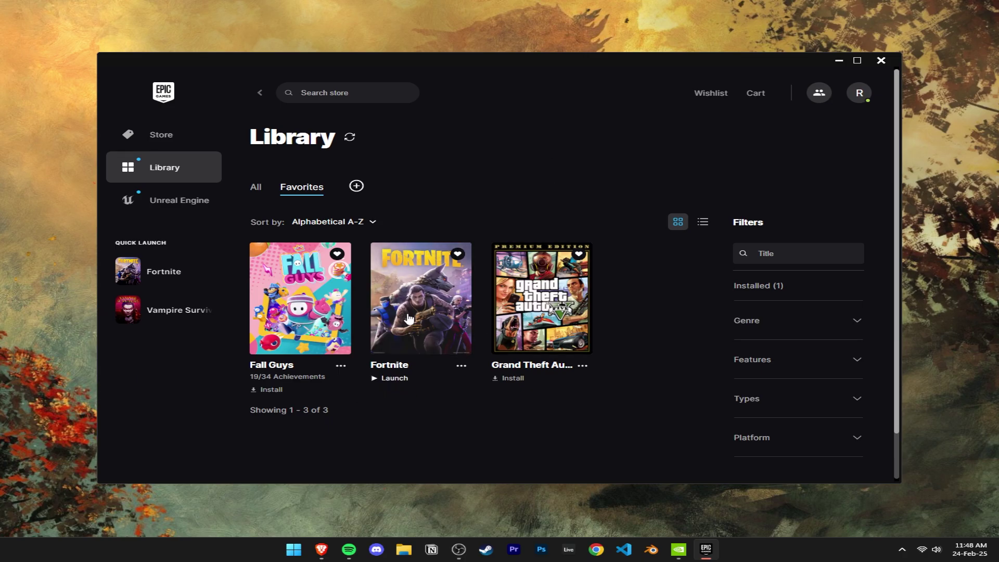
# Step: Close the Epic launcher and select the standard PC 1920 × 1080 resolution at 144 Hz
pyautogui.click(881, 60)
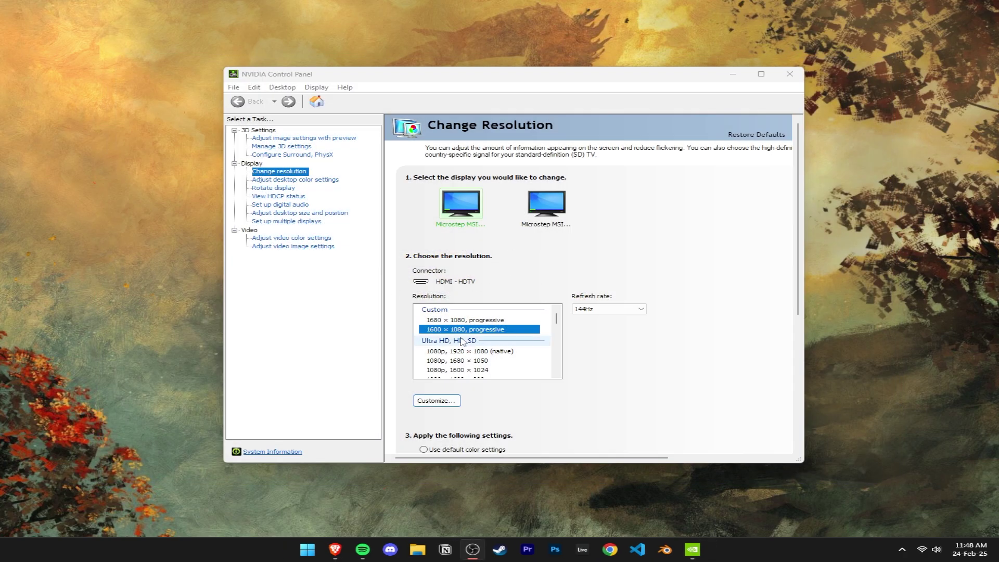
pyautogui.scroll(-5, 458, 338)
pyautogui.click(461, 339)
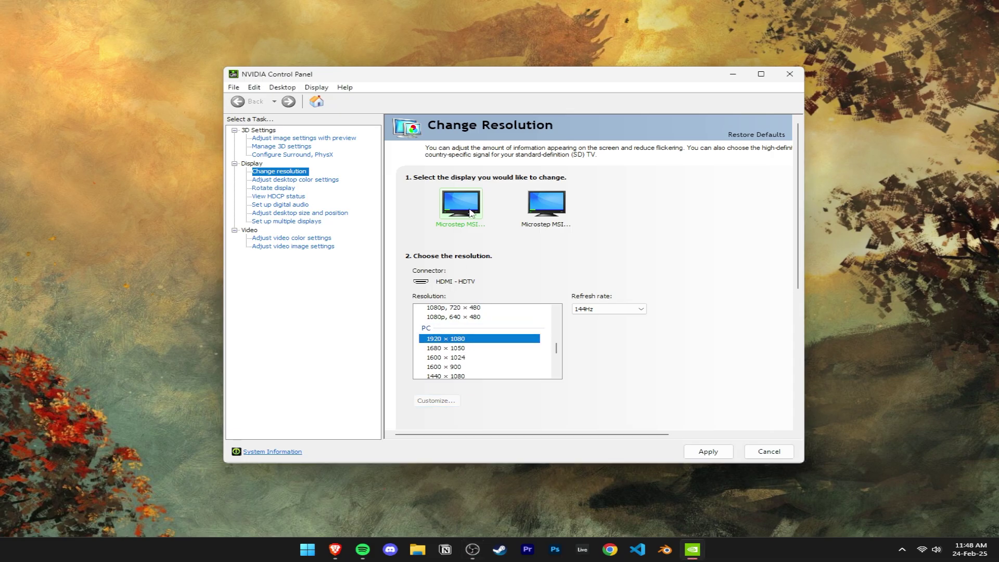
pyautogui.click(585, 310)
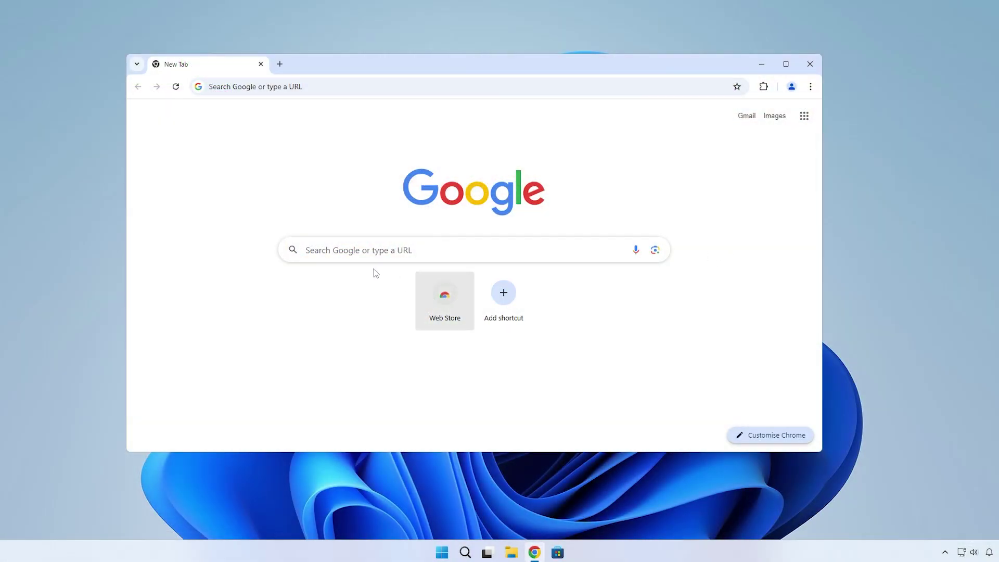
# Step: Google 'custom resolution utility' and scroll the monitortests.com CRU thread to its downloads
pyautogui.click(374, 255)
pyautogui.write('custo')
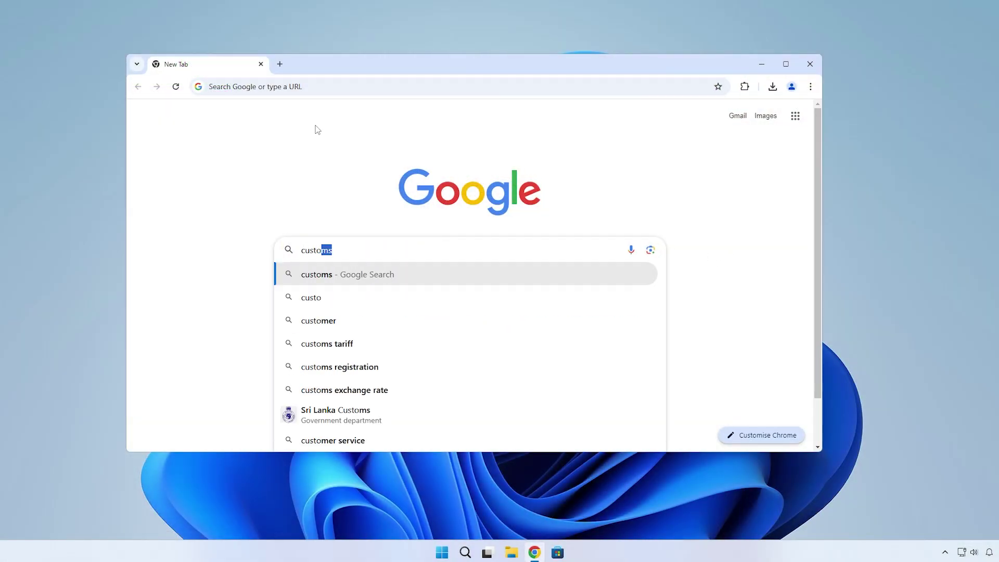
pyautogui.write('m res')
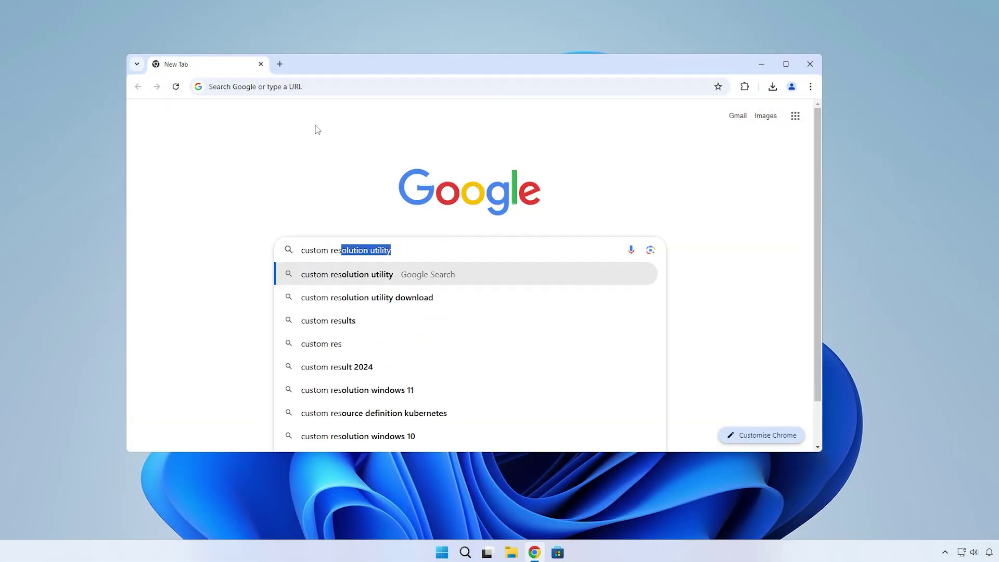
pyautogui.press('Right')
pyautogui.press('Return')
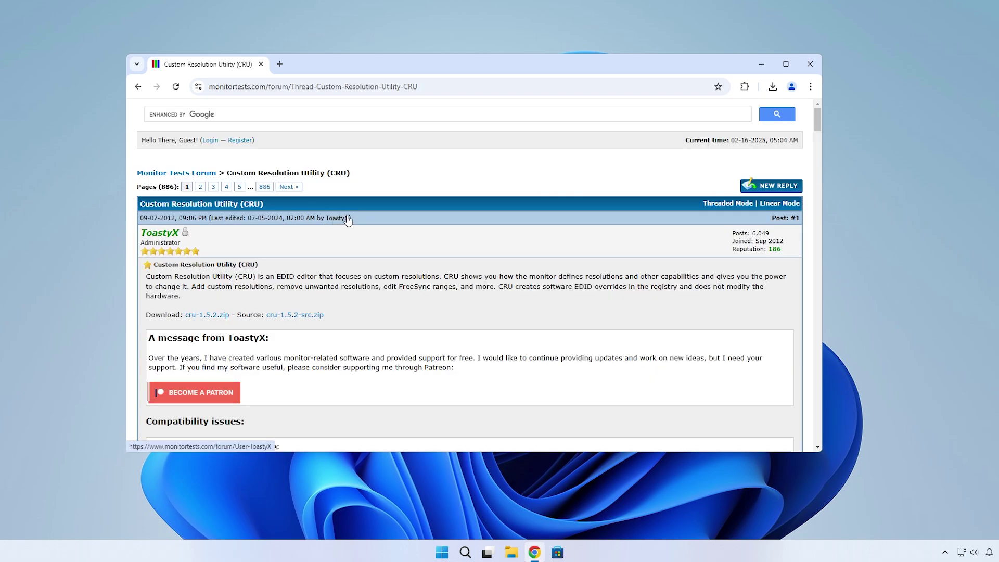
pyautogui.scroll(-2, 348, 220)
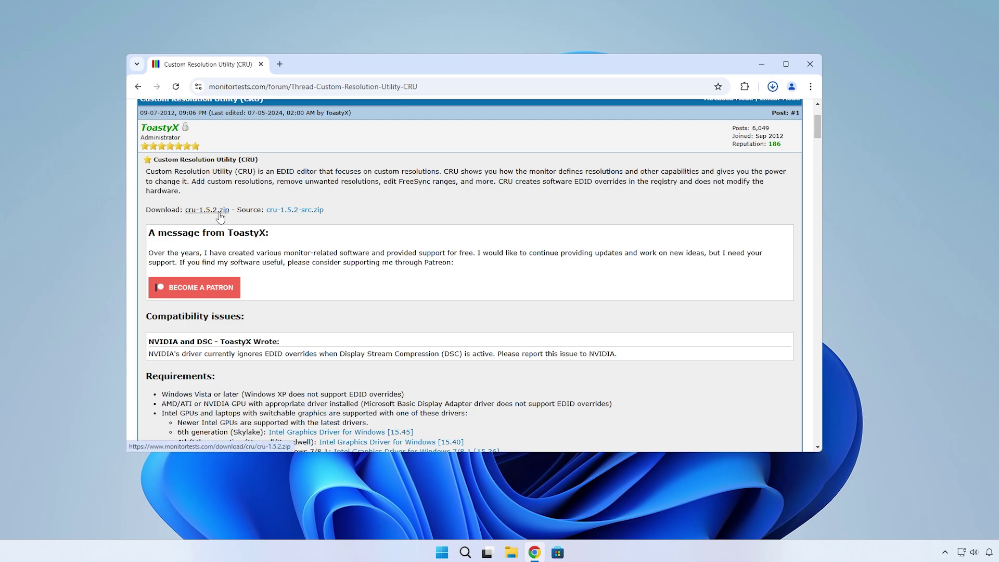
# Step: Download cru-1.5.2.zip, extract it to a cru-1.5.2 folder, and run CRU.exe
pyautogui.click(220, 214)
pyautogui.click(742, 117)
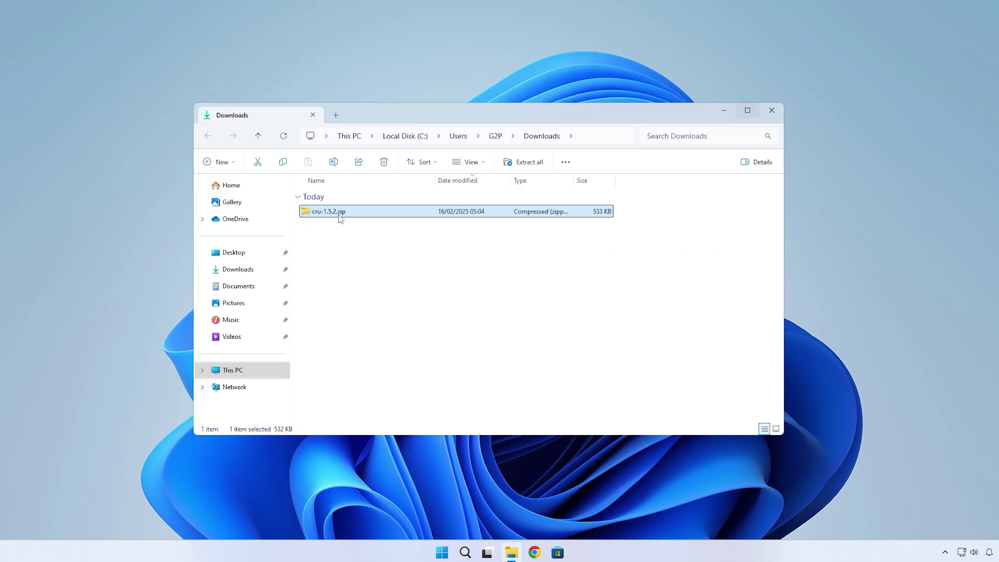
pyautogui.rightClick(341, 217)
pyautogui.click(375, 334)
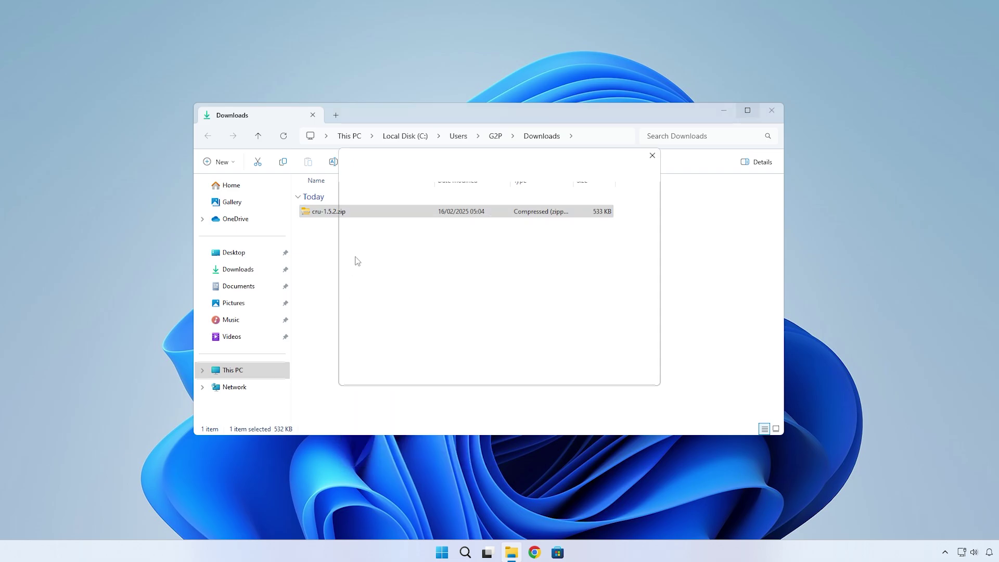
pyautogui.click(595, 374)
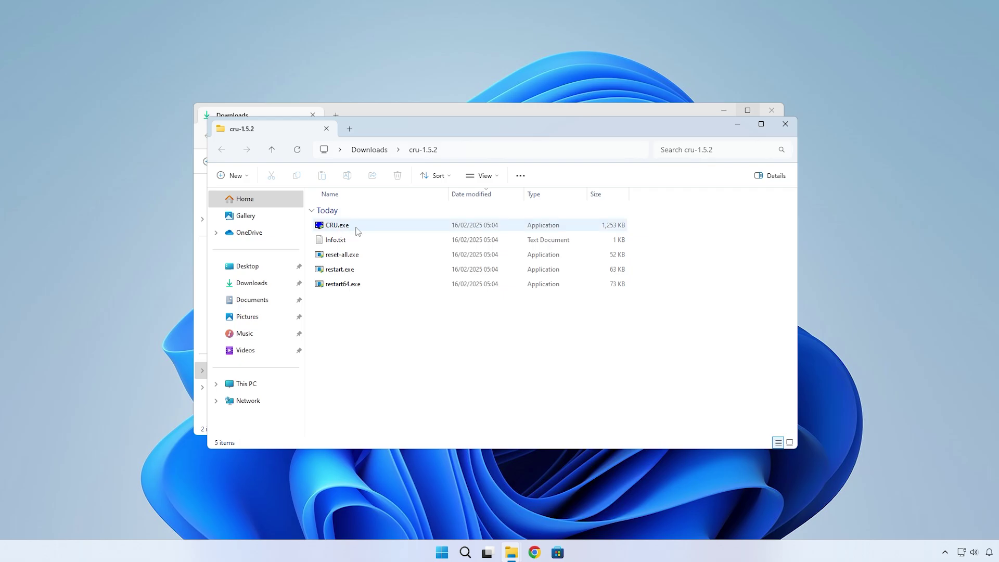
pyautogui.doubleClick(357, 231)
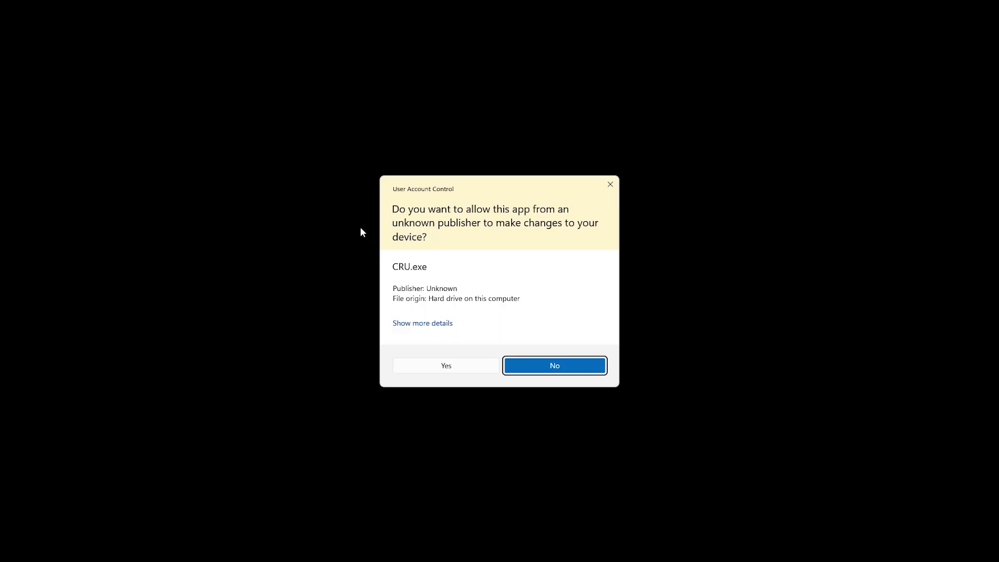
# Step: Allow CRU to run and select the MSI MP223 (active) monitor
pyautogui.click(456, 371)
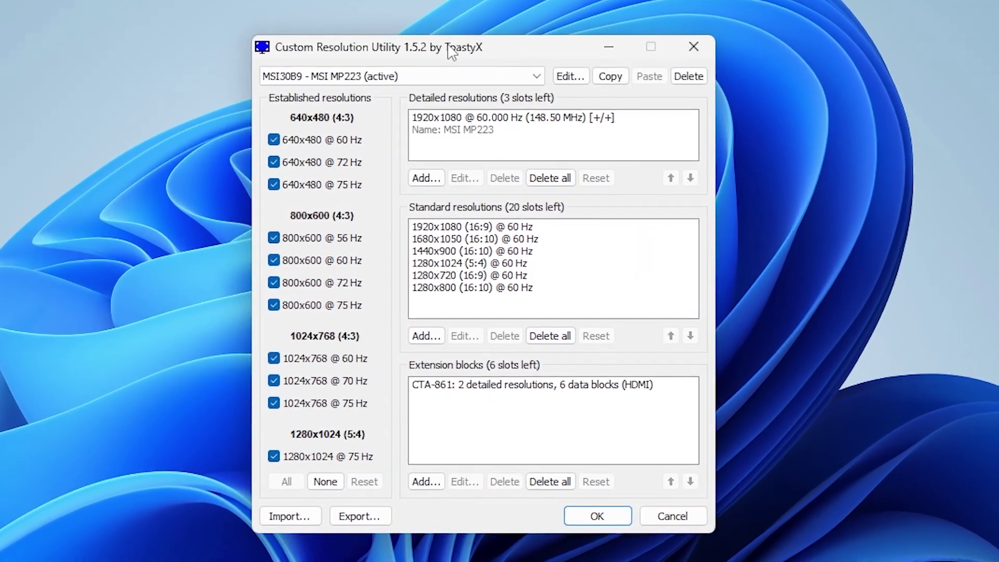
pyautogui.click(434, 127)
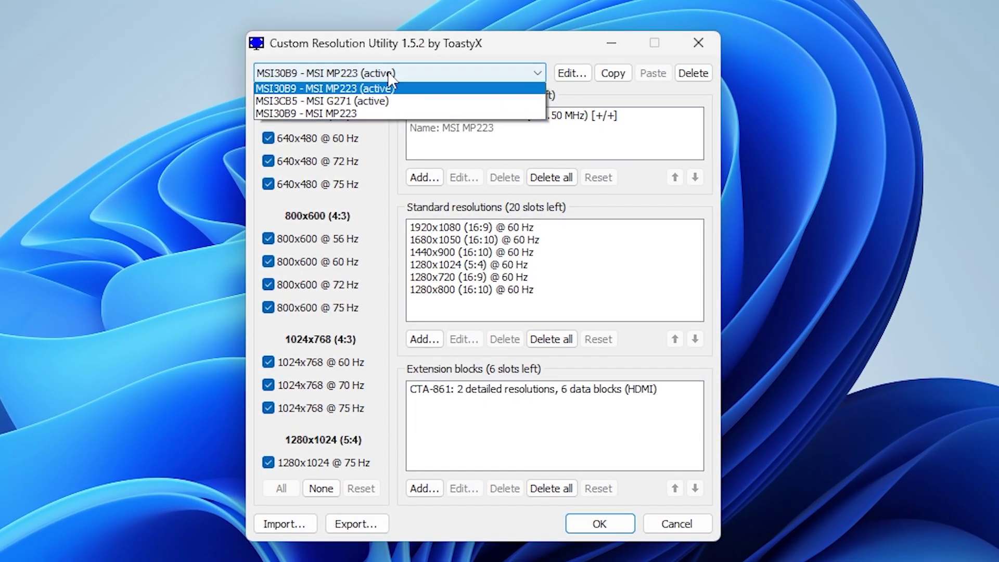
pyautogui.click(299, 96)
pyautogui.click(370, 75)
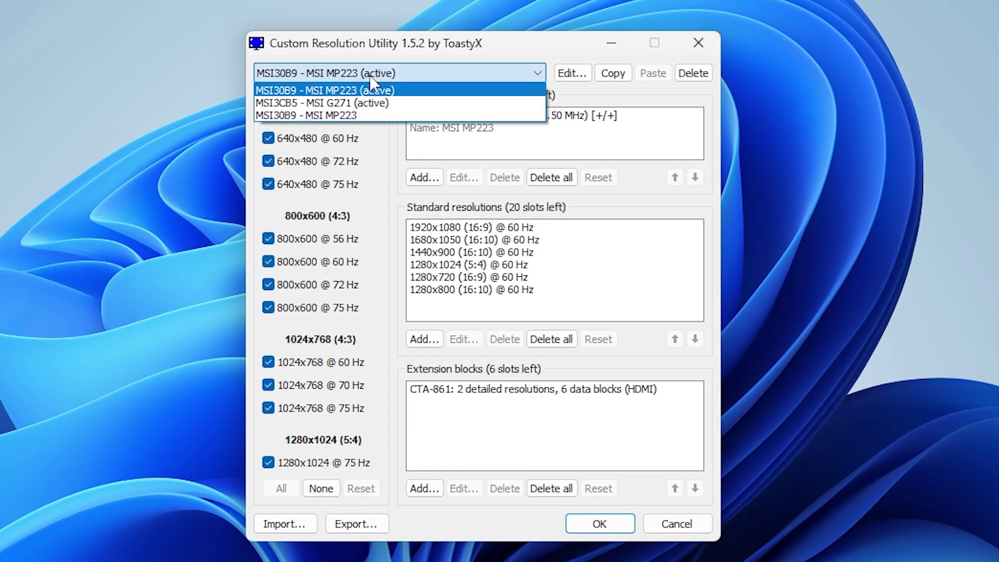
pyautogui.click(370, 75)
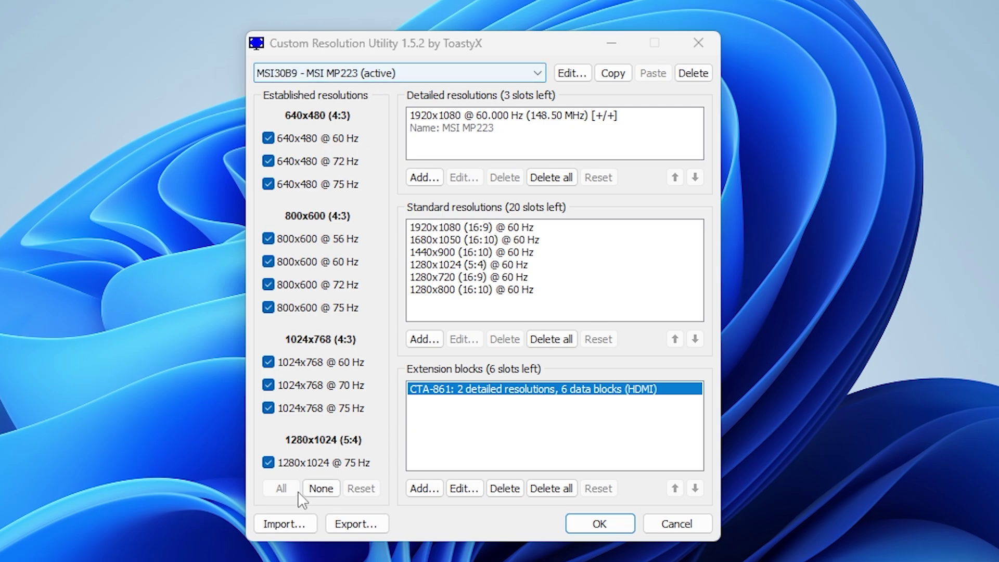
# Step: Uncheck all established resolutions and select the CTA-861 extension block
pyautogui.click(322, 488)
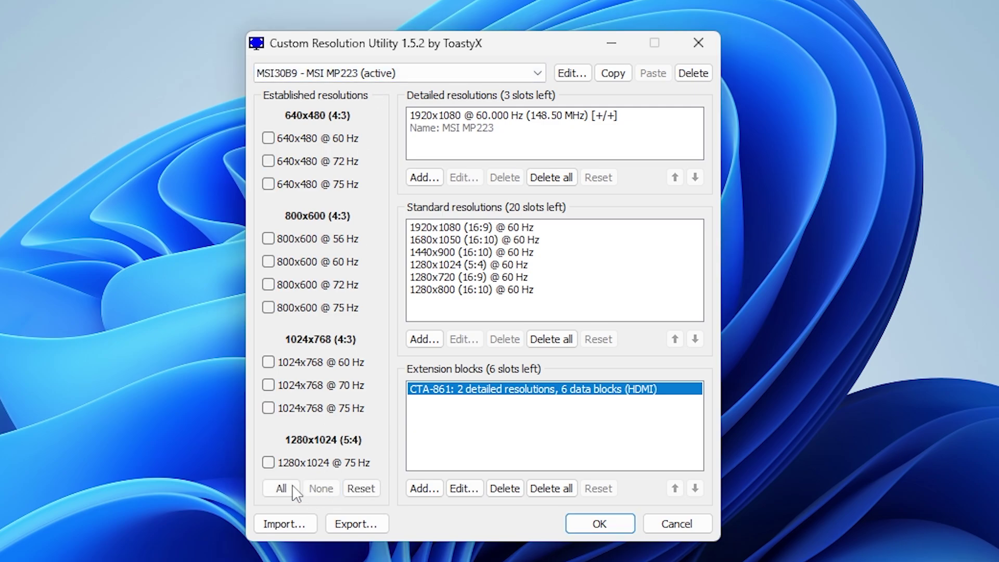
pyautogui.click(446, 408)
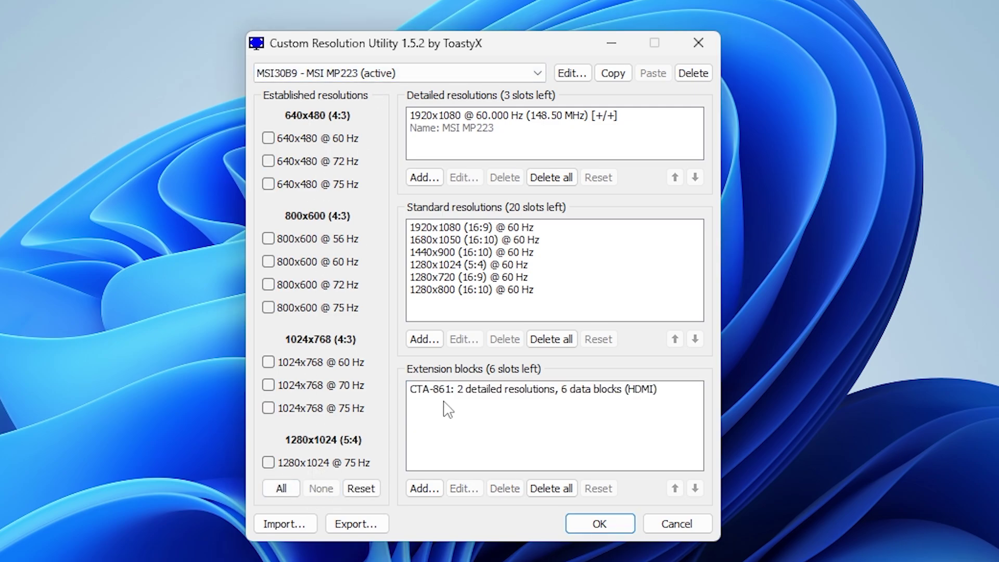
pyautogui.click(425, 390)
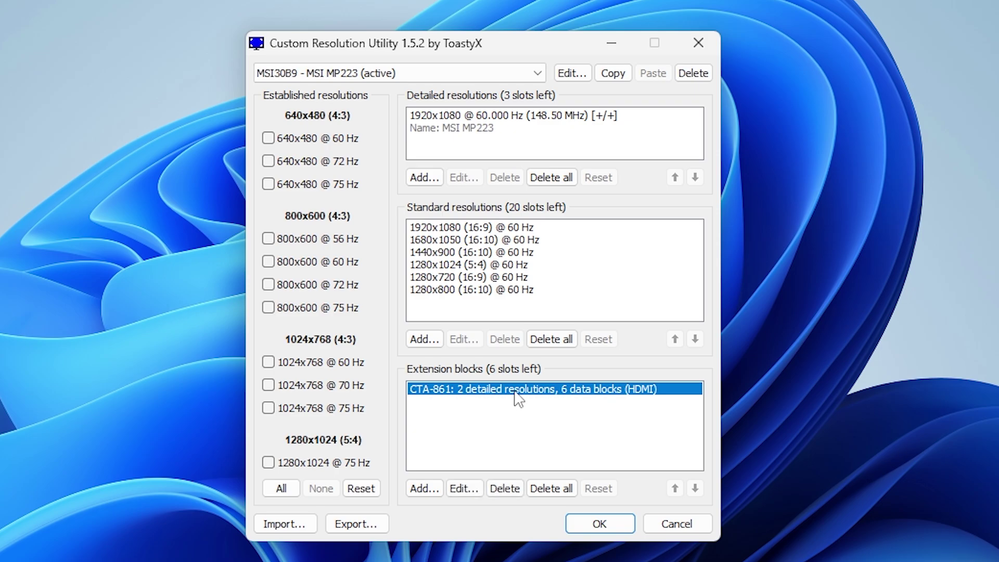
# Step: Open the CTA-861 block and copy the 1920x1080 @ 99.999 Hz detailed timing
pyautogui.click(463, 489)
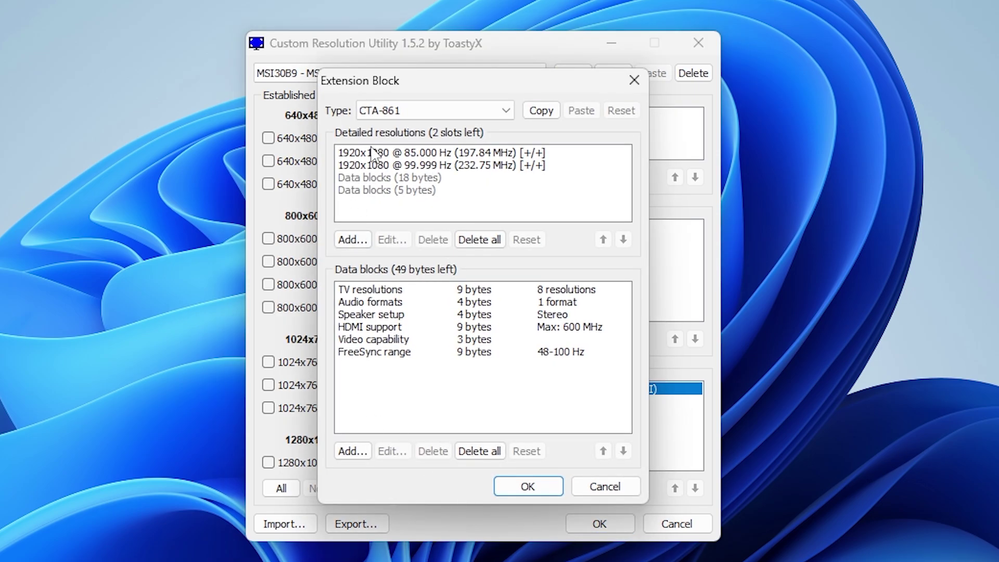
pyautogui.click(369, 154)
pyautogui.click(355, 166)
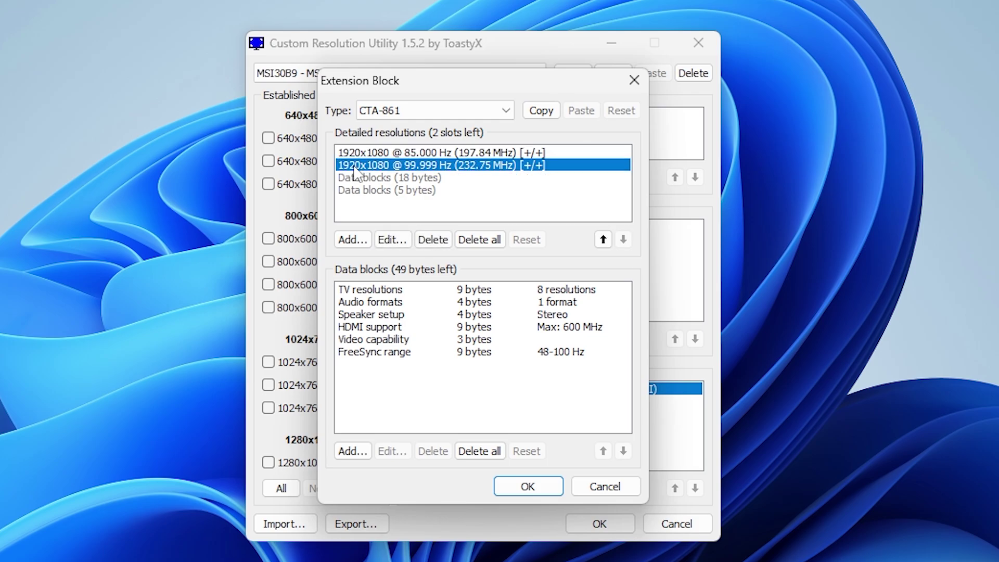
pyautogui.doubleClick(460, 165)
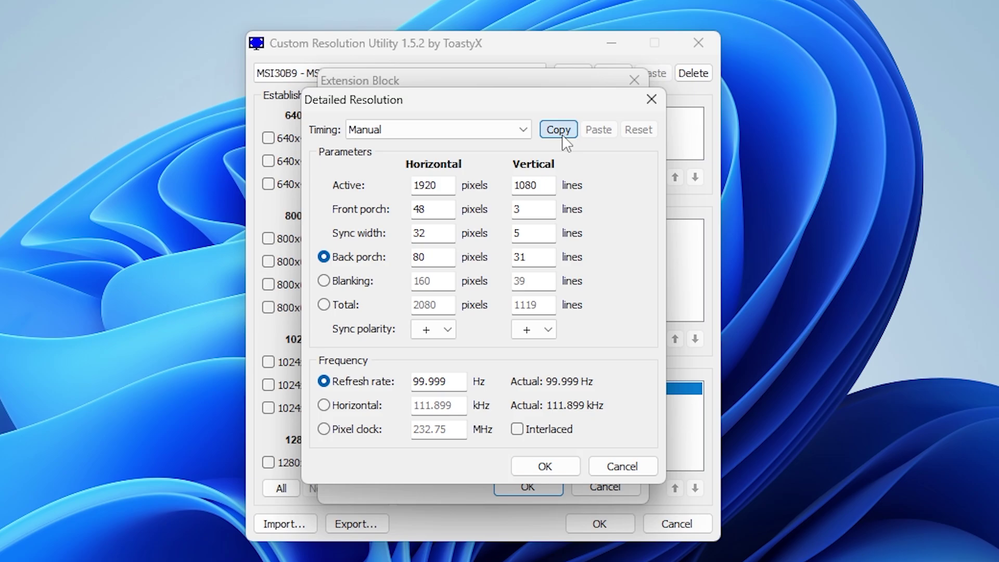
pyautogui.click(559, 130)
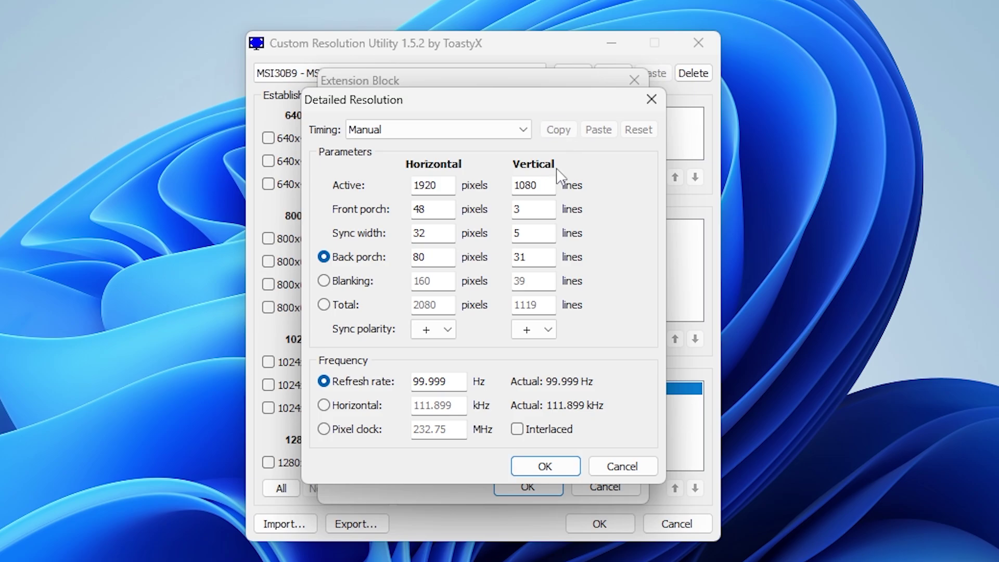
# Step: Close the extension block editor, delete all standard and detailed resolutions, and begin adding a standard one
pyautogui.click(528, 466)
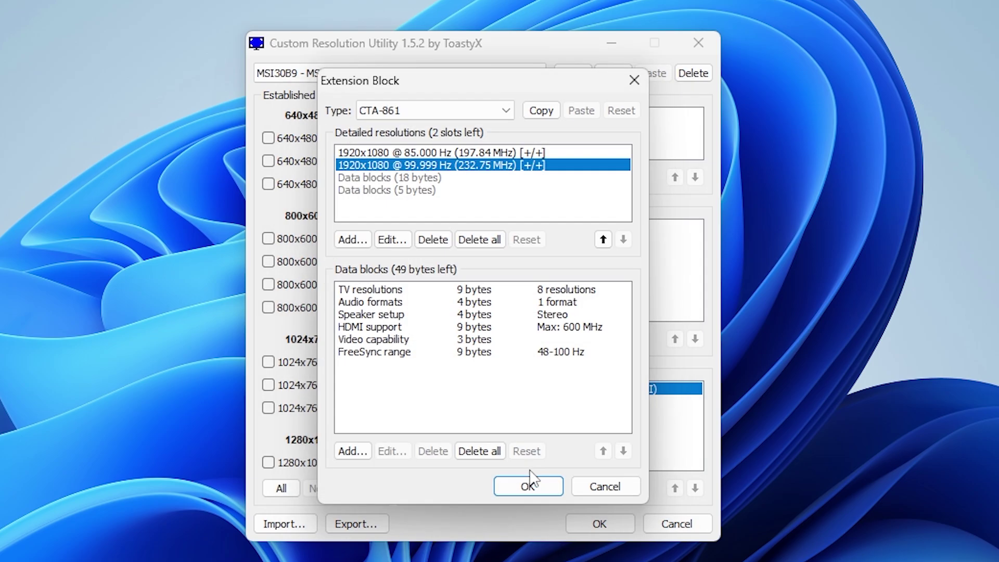
pyautogui.click(529, 481)
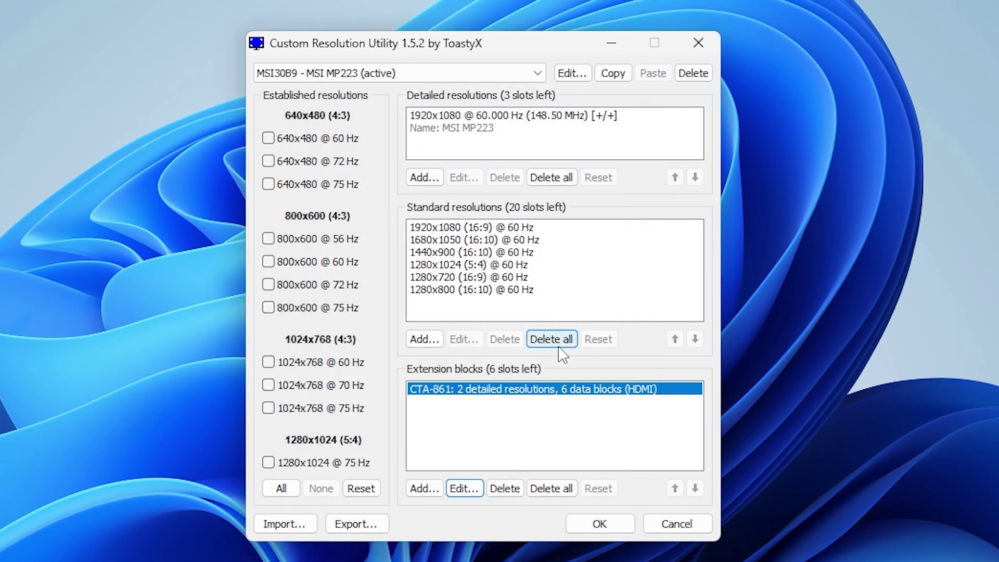
pyautogui.click(556, 342)
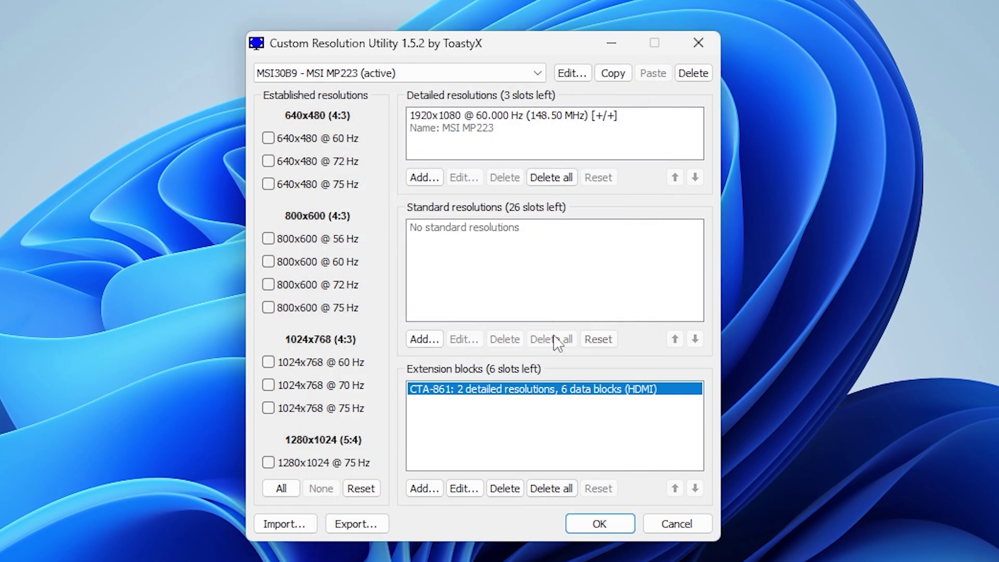
pyautogui.click(553, 177)
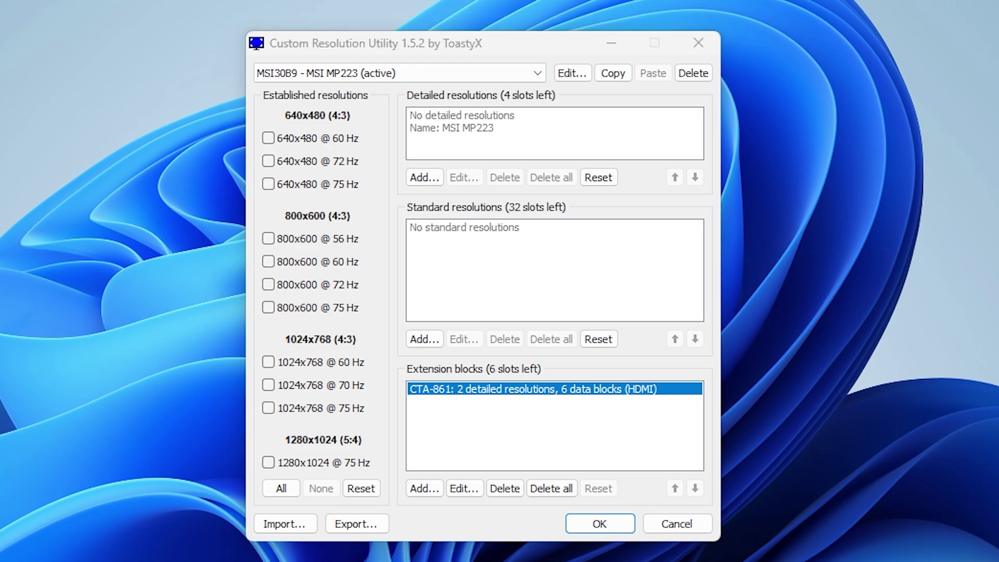
pyautogui.click(472, 263)
pyautogui.click(425, 339)
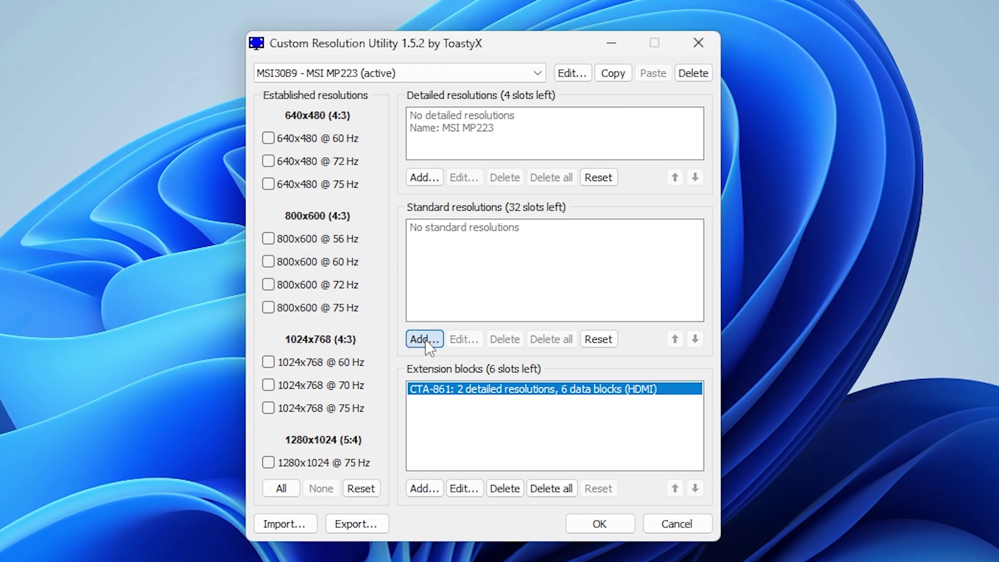
# Step: Add a 1920x1080 (16:9) @ 60 Hz standard resolution
pyautogui.click(483, 273)
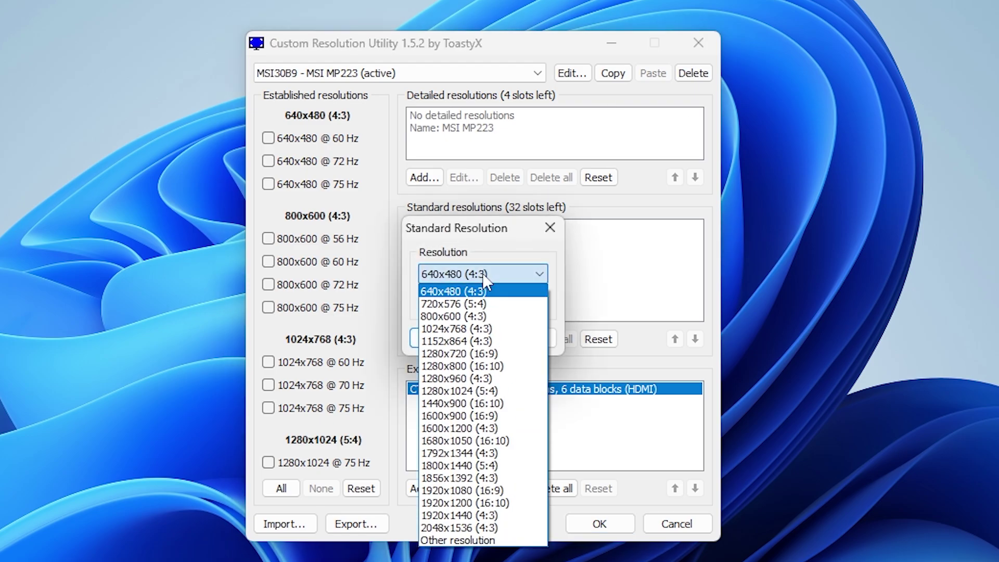
pyautogui.click(517, 491)
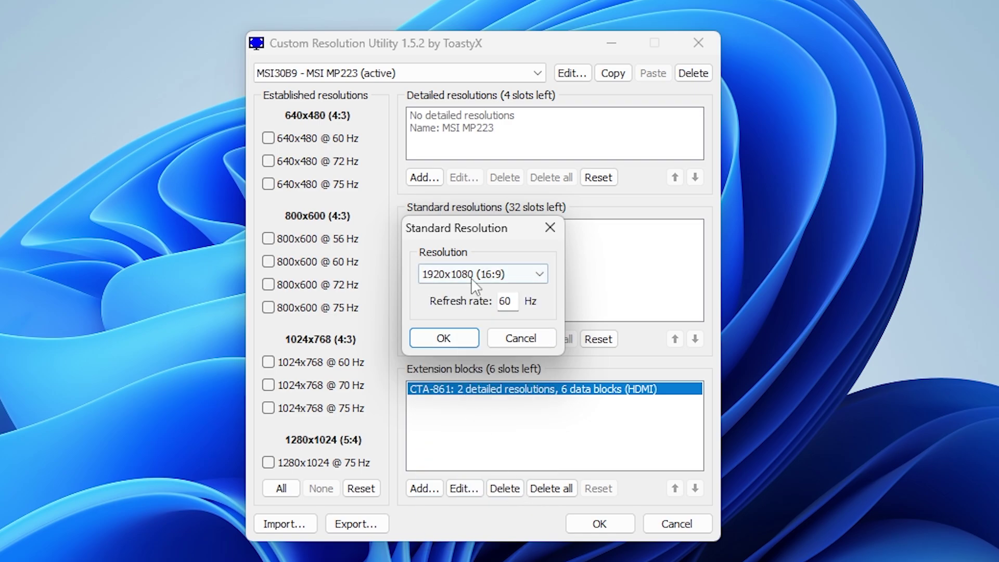
pyautogui.click(431, 341)
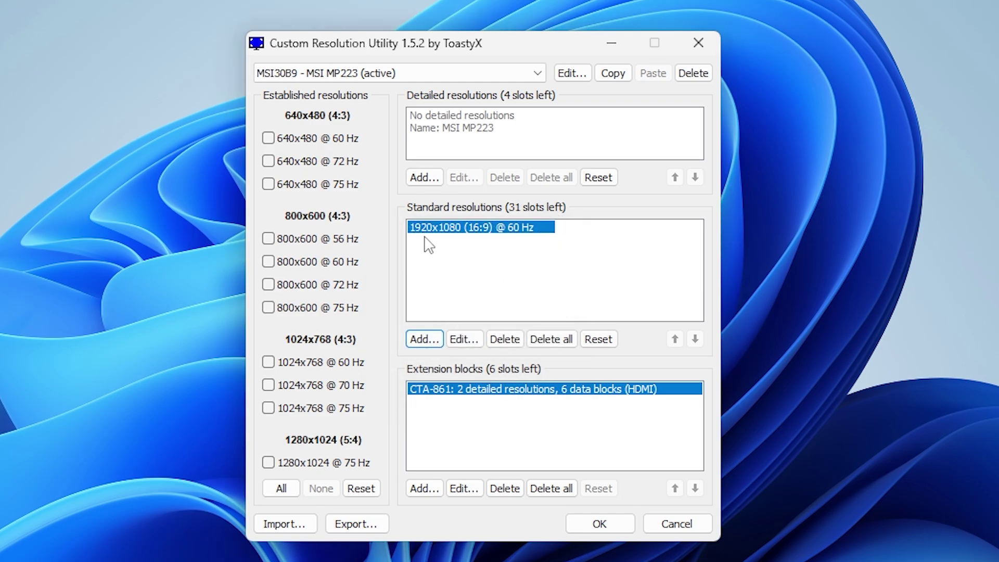
# Step: Add a detailed resolution from the pasted timings with horizontal Active changed to 1680 (1680x1080 @ 100.001 Hz)
pyautogui.click(425, 177)
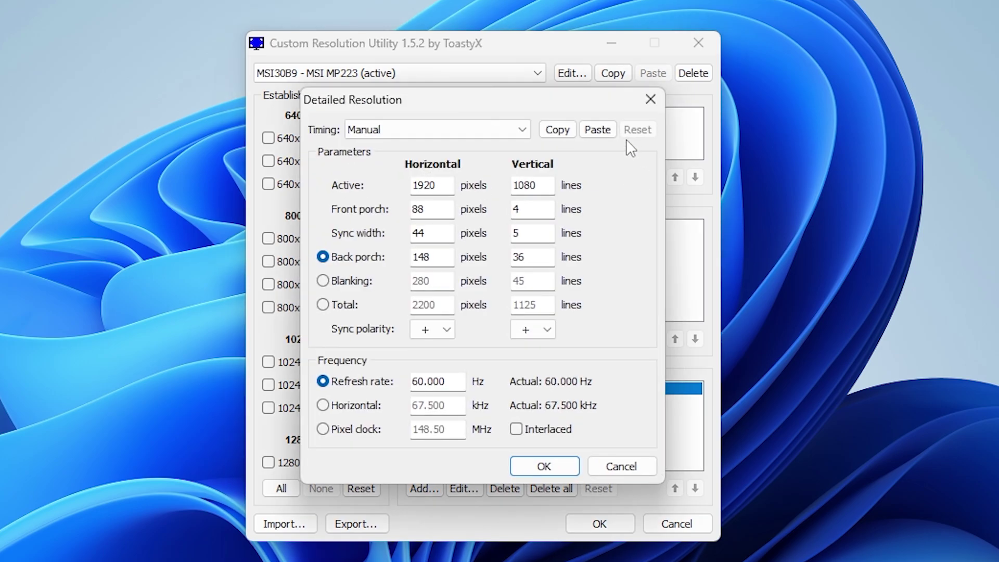
pyautogui.click(597, 130)
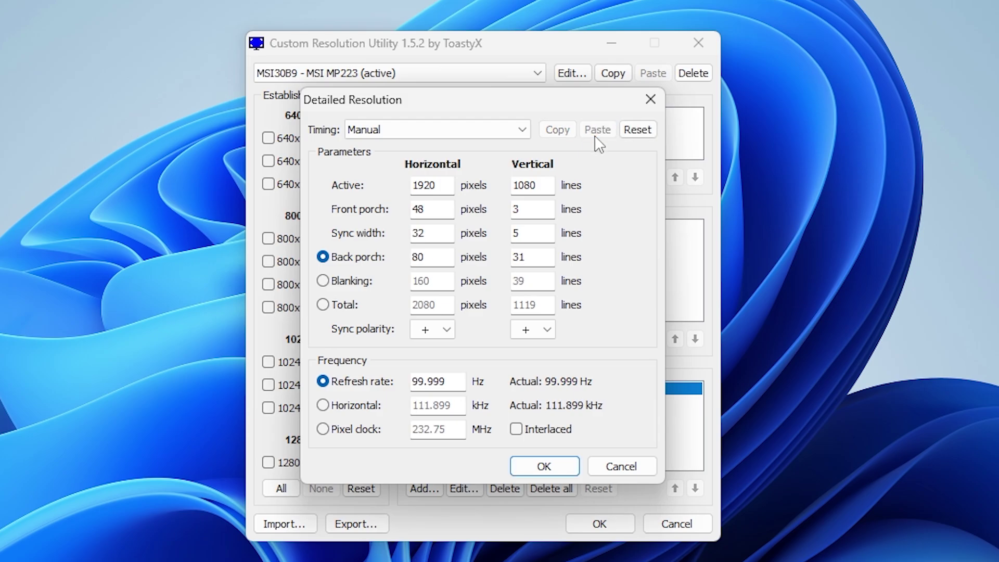
pyautogui.click(452, 191)
pyautogui.press('BackSpace')
pyautogui.press('BackSpace')
pyautogui.press('BackSpace')
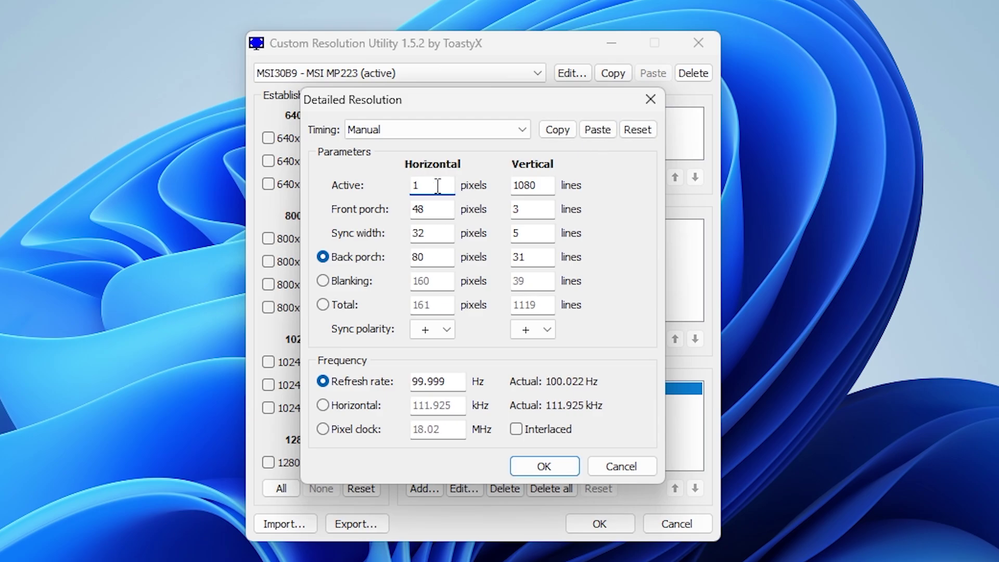
pyautogui.write('680')
pyautogui.click(559, 464)
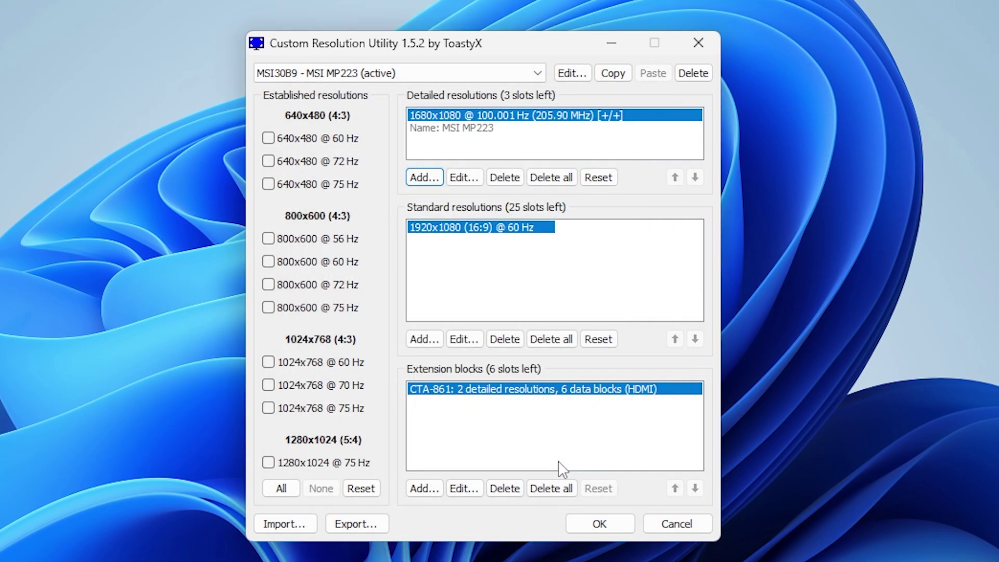
# Step: Save the CRU changes and restart Windows, then bring up the Start menu after signing back in
pyautogui.click(593, 525)
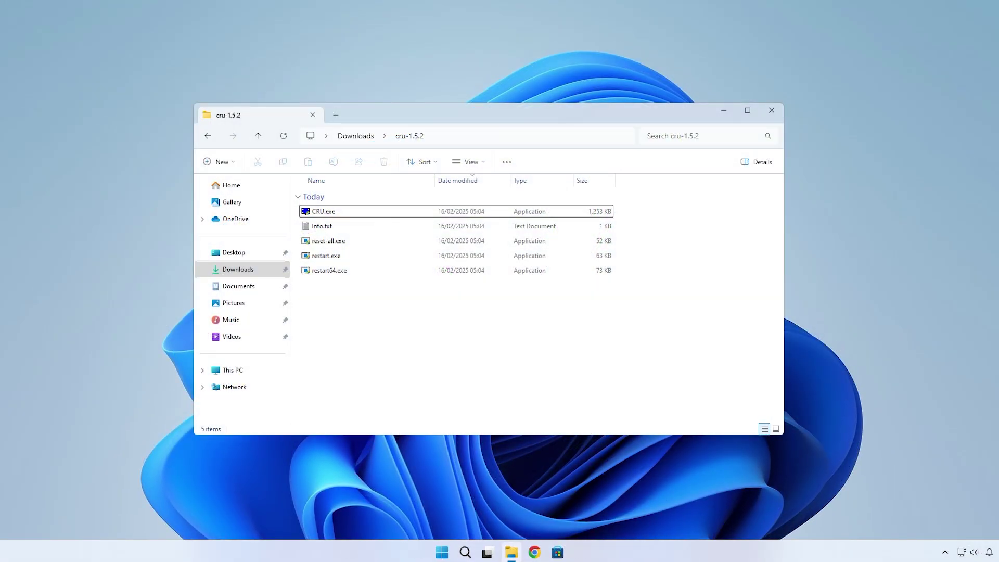
pyautogui.click(334, 275)
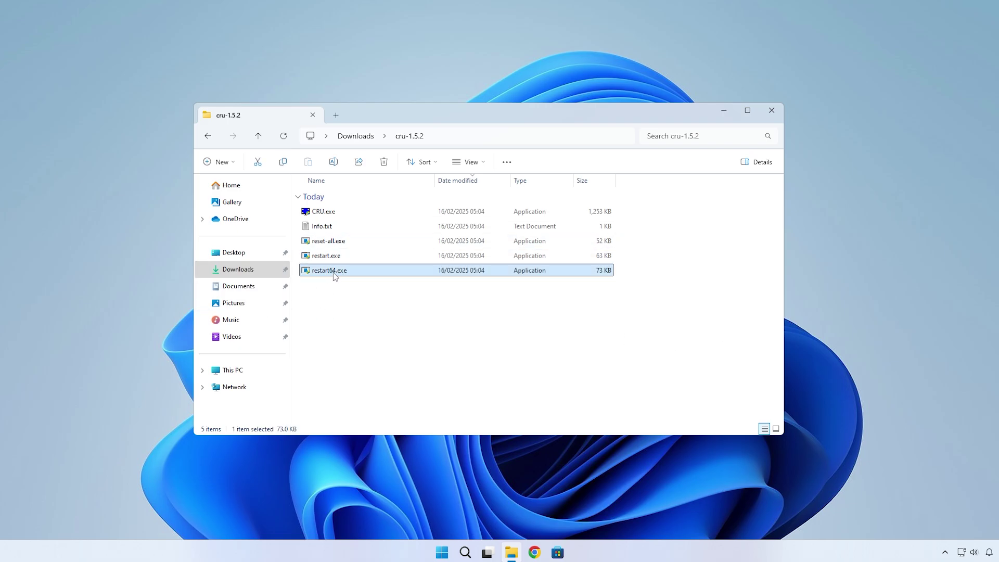
pyautogui.click(442, 552)
pyautogui.click(635, 511)
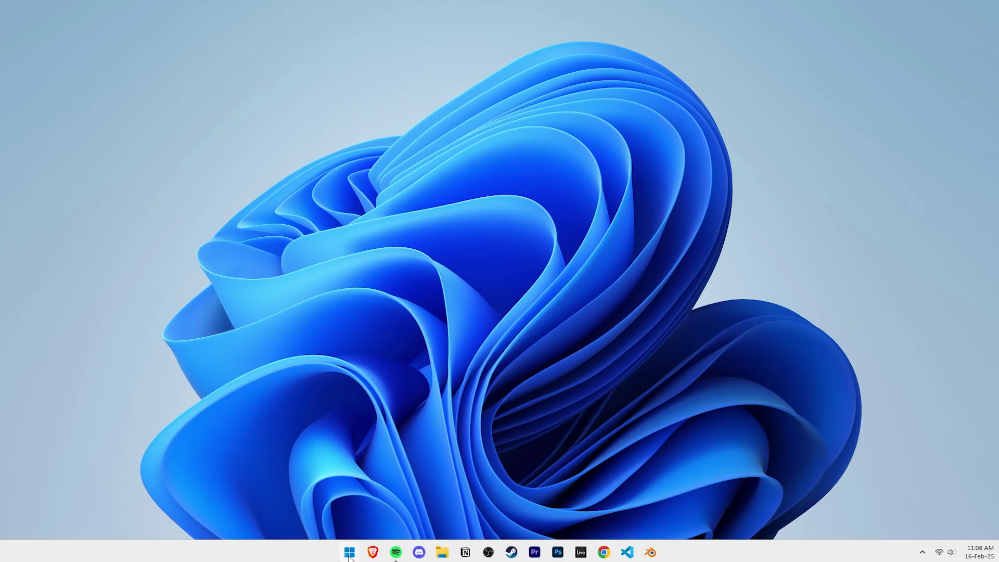
pyautogui.click(350, 552)
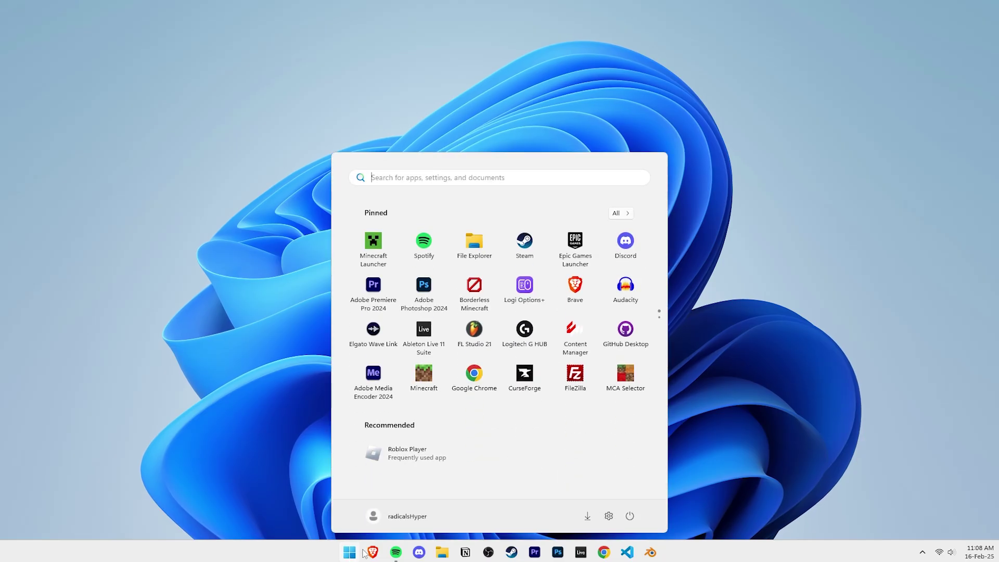
# Step: In Display 1's adapter properties, list all modes and choose 1680 × 1080, 144 Hz
pyautogui.click(609, 516)
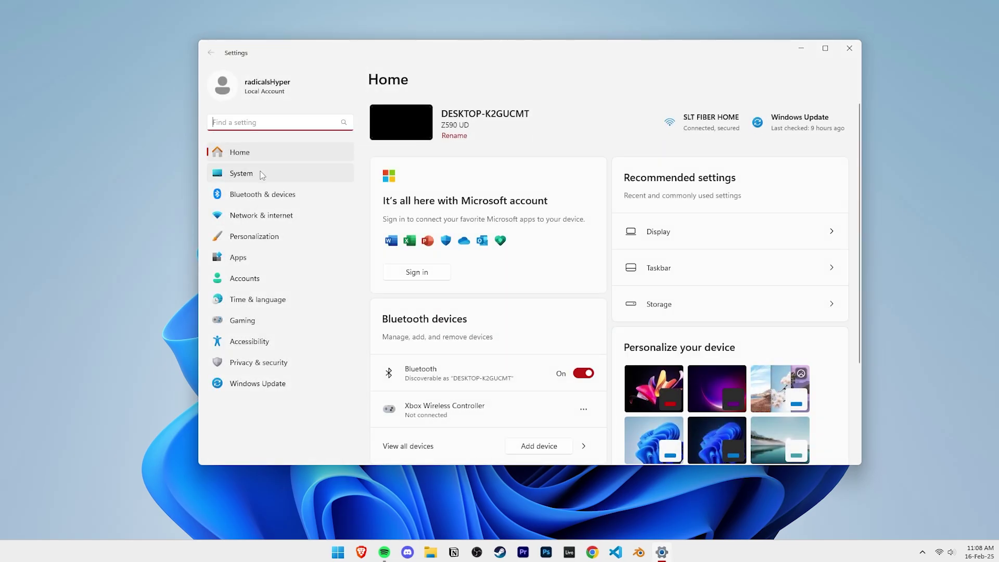
pyautogui.click(261, 173)
pyautogui.click(476, 190)
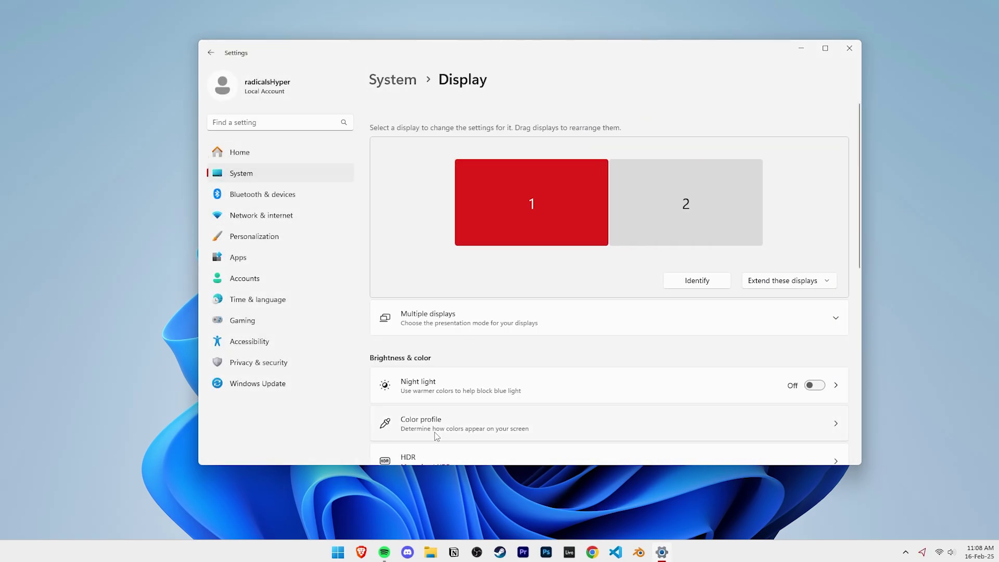
pyautogui.scroll(-5, 434, 416)
pyautogui.click(437, 352)
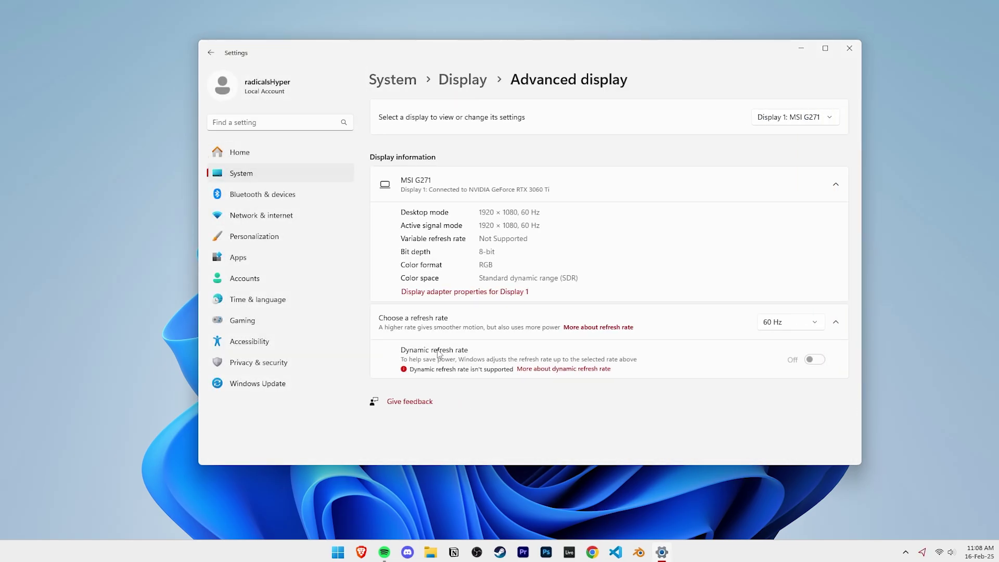
pyautogui.click(471, 293)
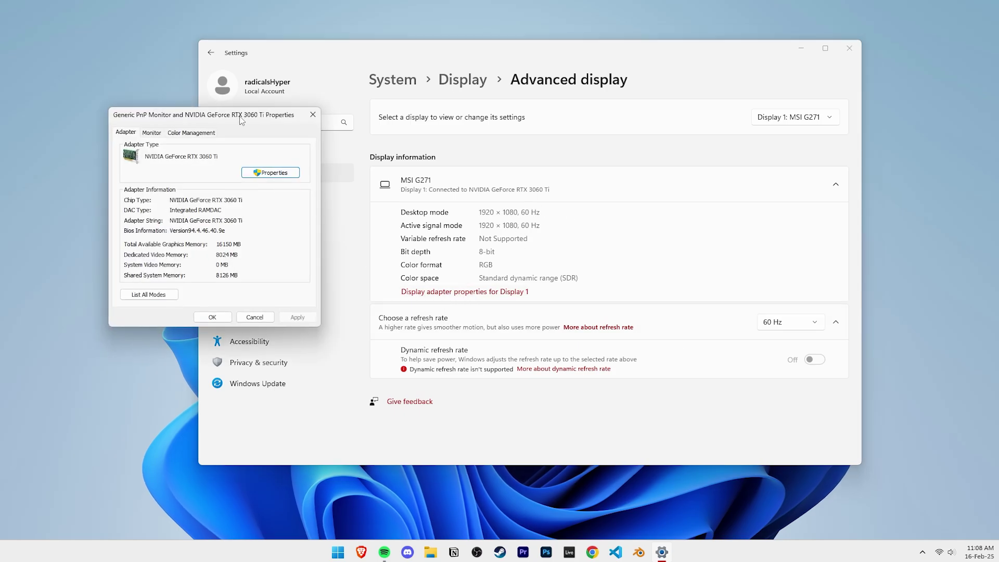
pyautogui.moveTo(239, 116); pyautogui.dragTo(596, 139)
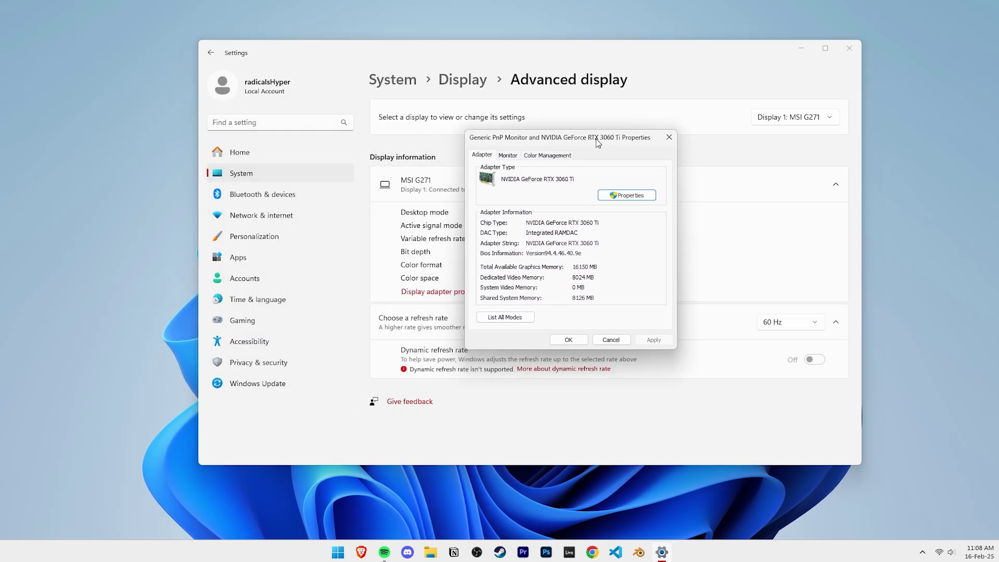
pyautogui.click(504, 318)
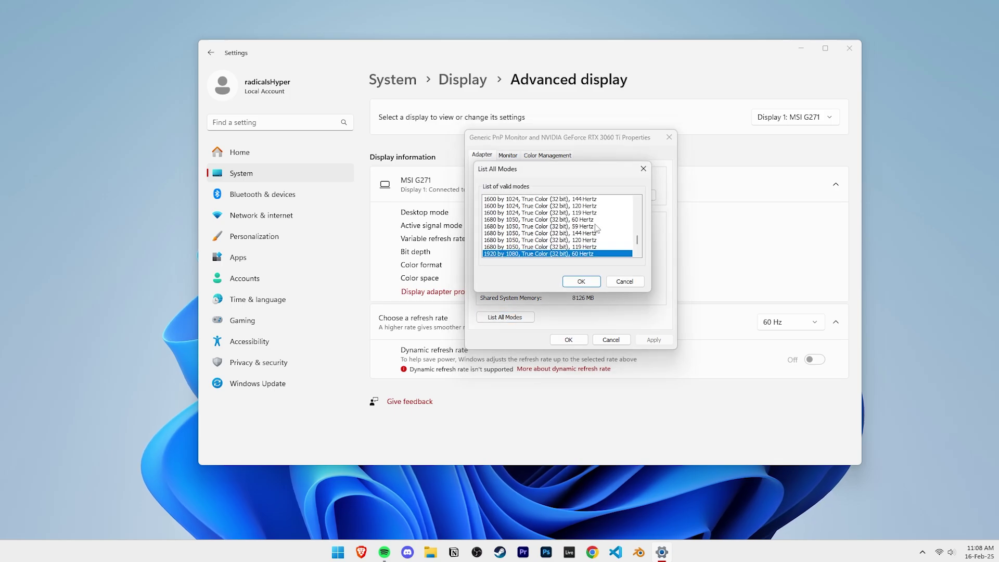
pyautogui.scroll(-3, 596, 229)
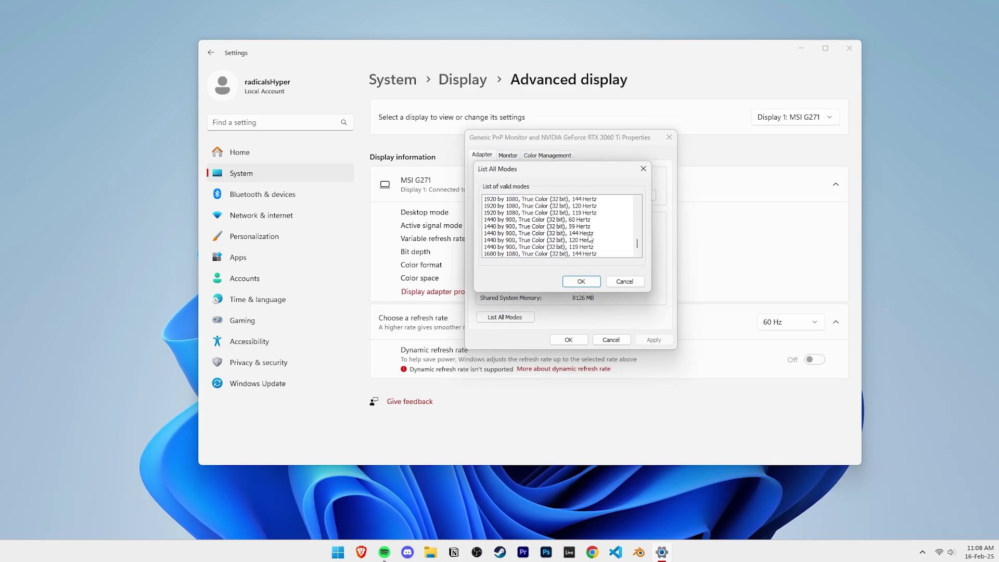
pyautogui.click(487, 254)
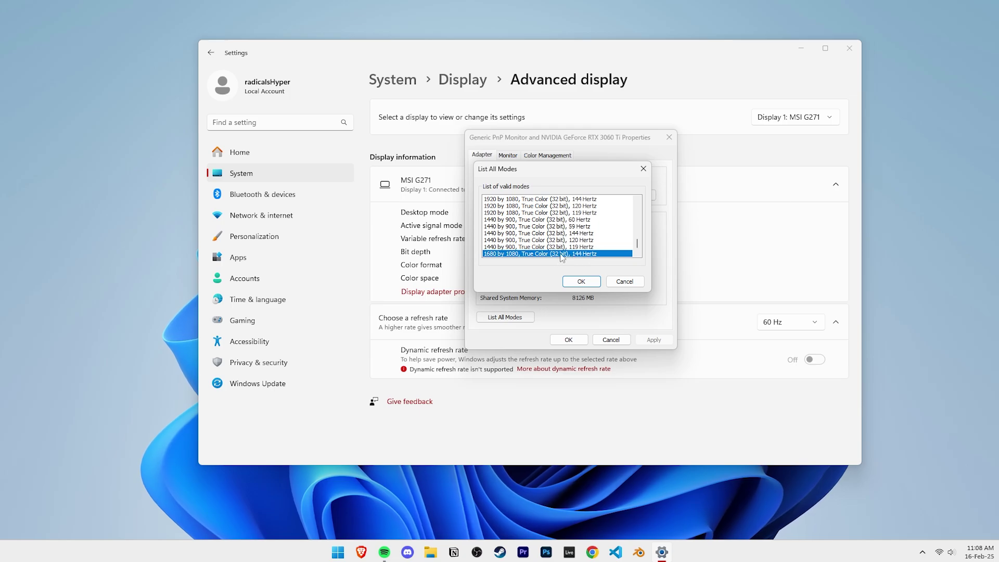
pyautogui.click(581, 281)
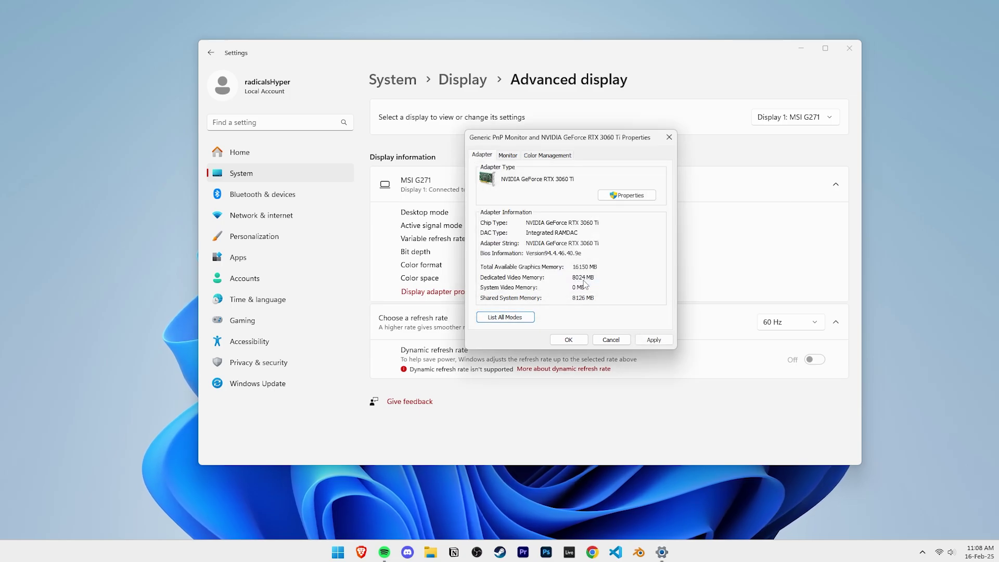
# Step: Apply the 1680 × 1080, 144 Hz mode and keep the changes
pyautogui.click(645, 337)
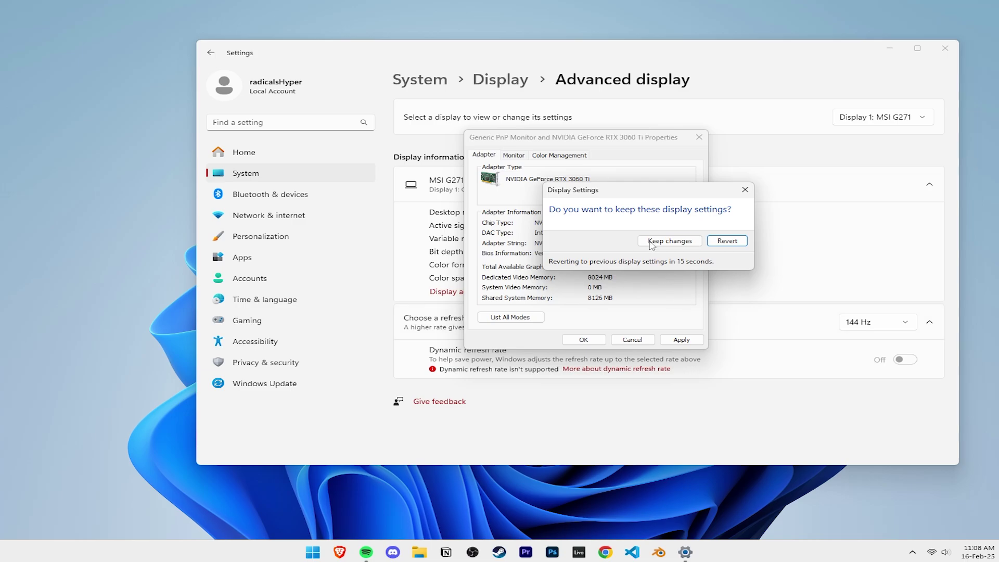
pyautogui.click(662, 241)
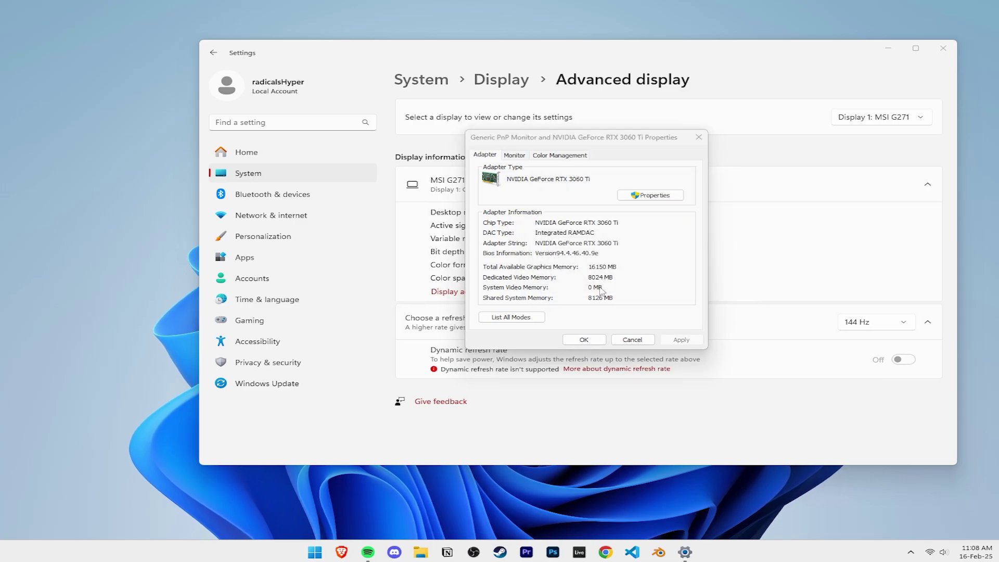
pyautogui.click(584, 340)
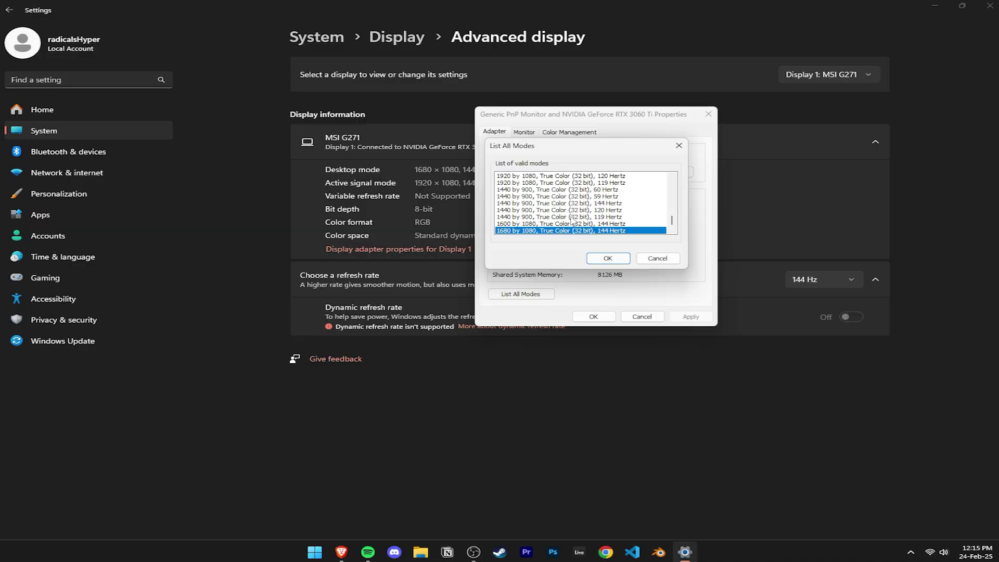
# Step: Switch Display 1 back to the 1920 × 1080, 144 Hz mode and apply it
pyautogui.scroll(5, 572, 220)
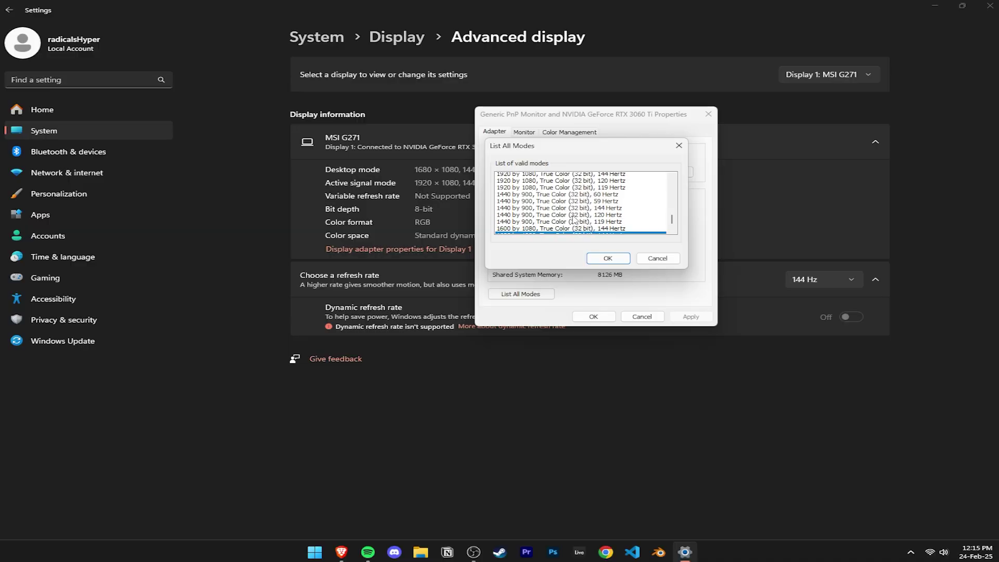
pyautogui.scroll(-1, 578, 220)
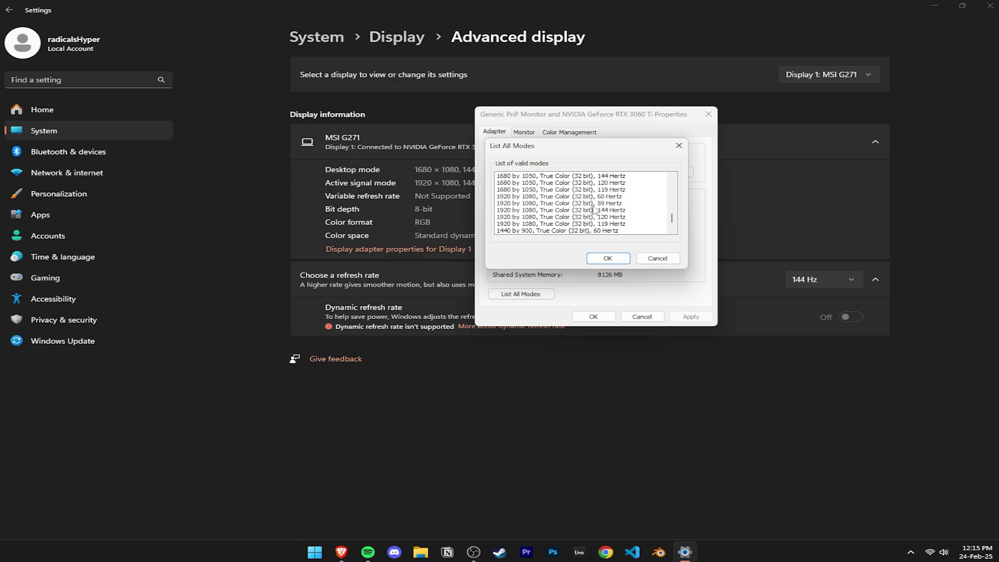
pyautogui.click(597, 211)
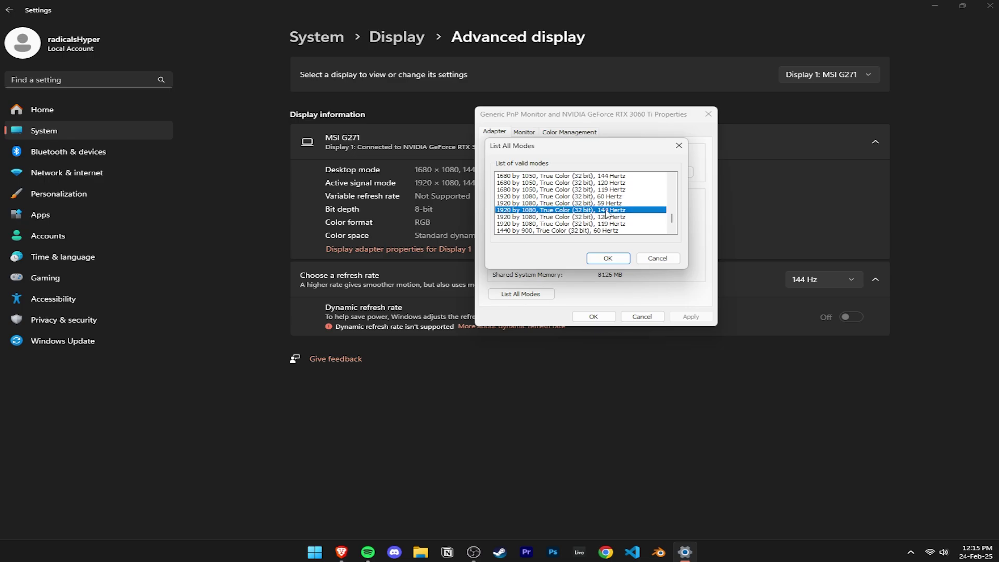
pyautogui.click(604, 258)
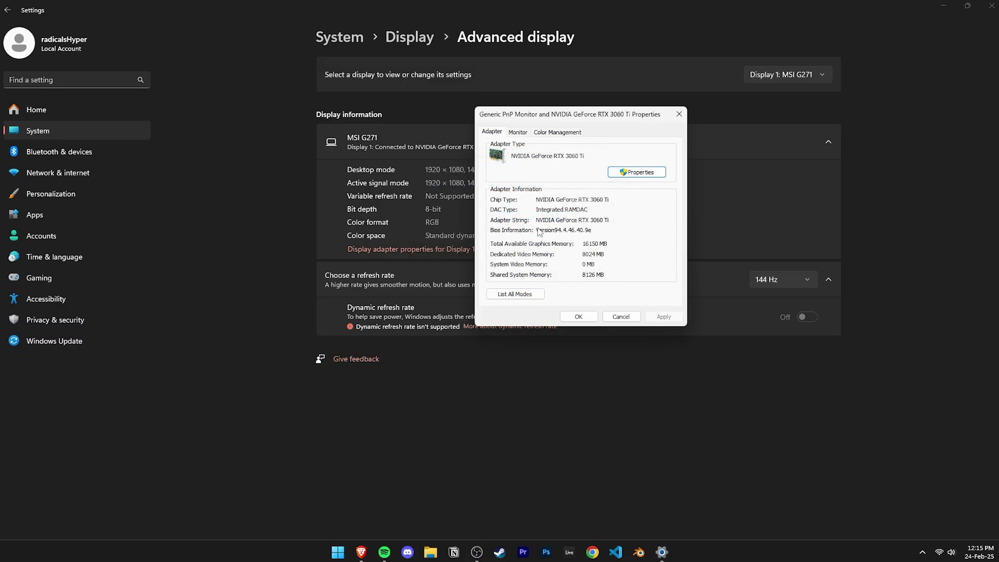
pyautogui.click(578, 316)
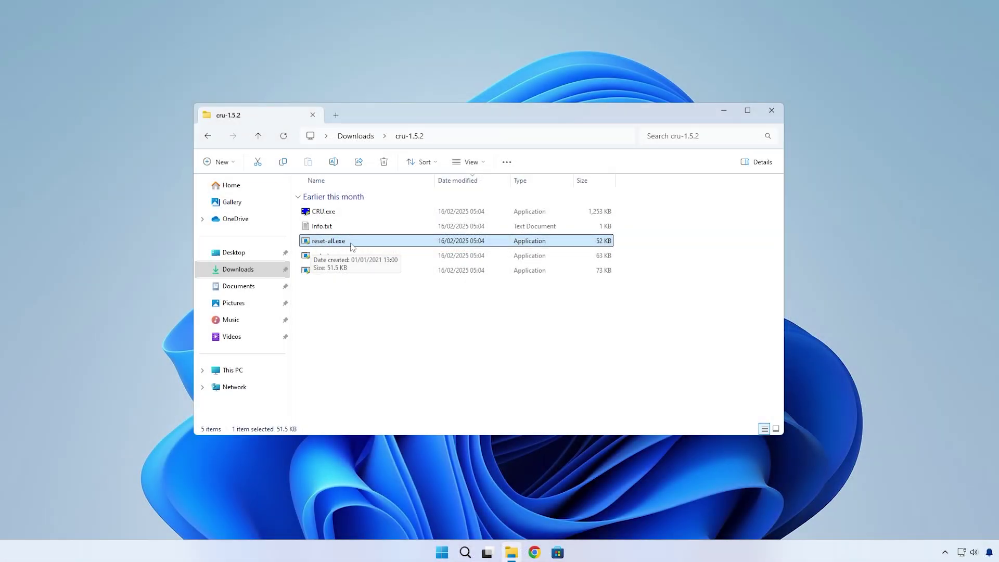
# Step: Run reset-all.exe as administrator and confirm resetting all displays
pyautogui.doubleClick(359, 243)
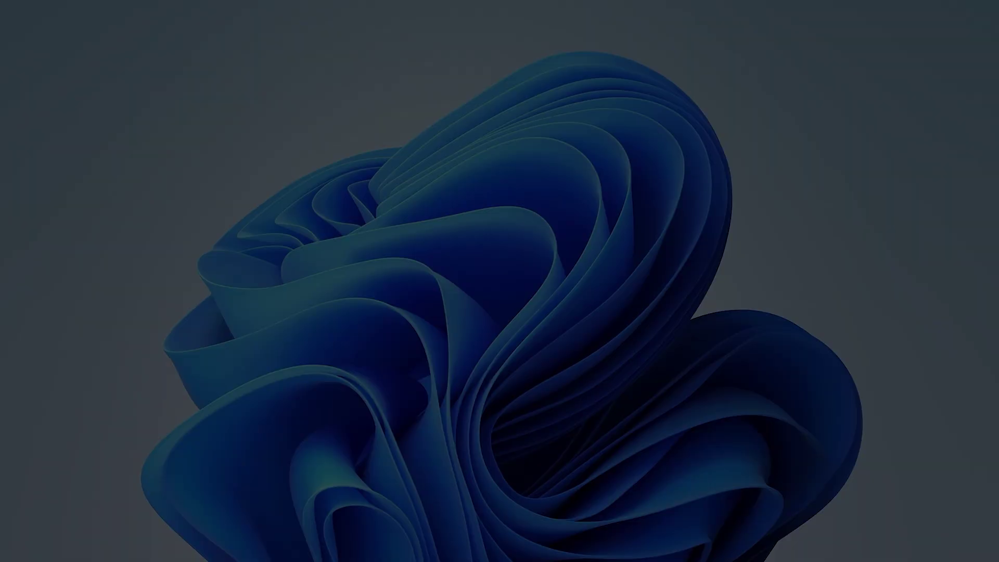
pyautogui.click(443, 368)
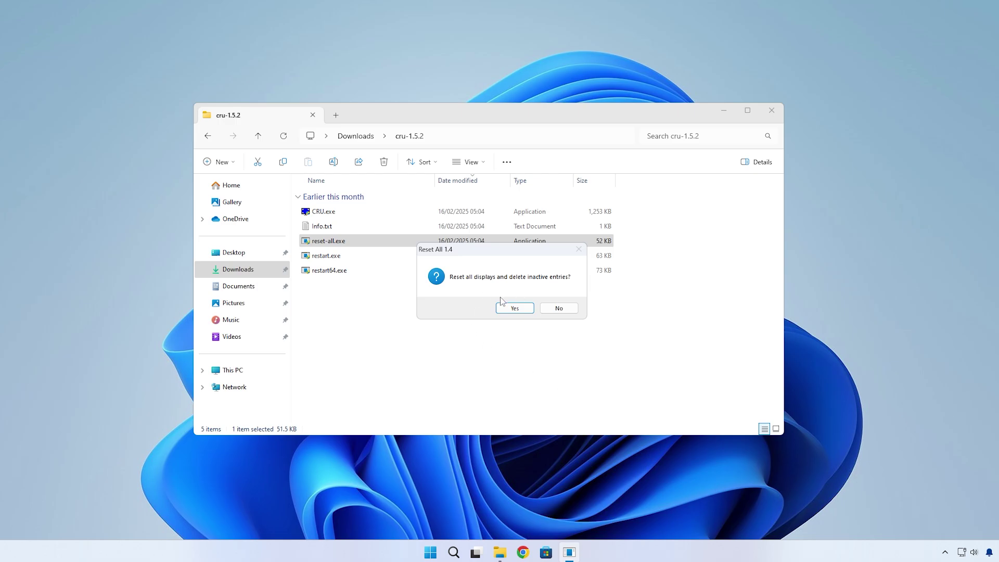
pyautogui.click(514, 309)
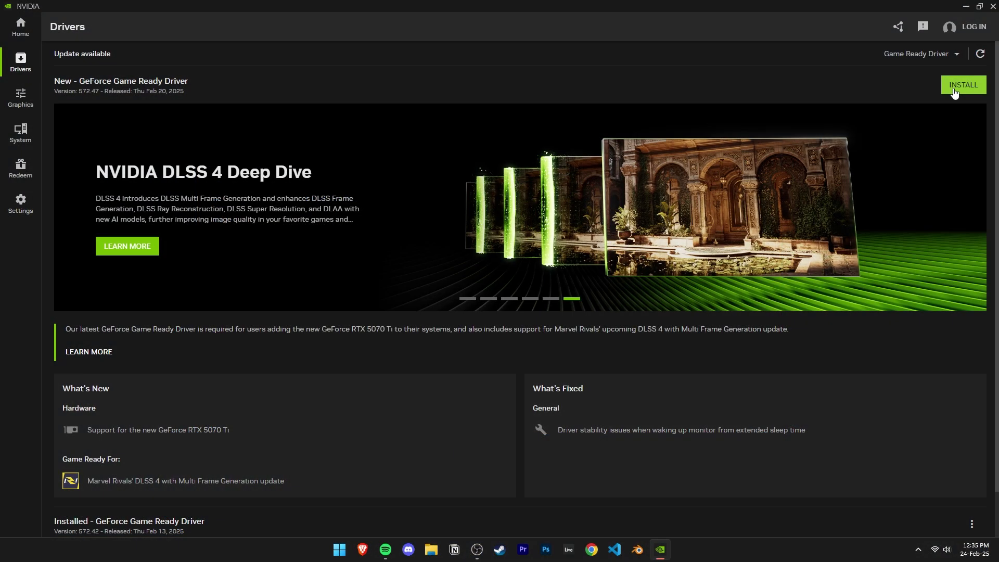
# Step: Install GeForce Game Ready Driver 572.47 using Express installation
pyautogui.click(955, 92)
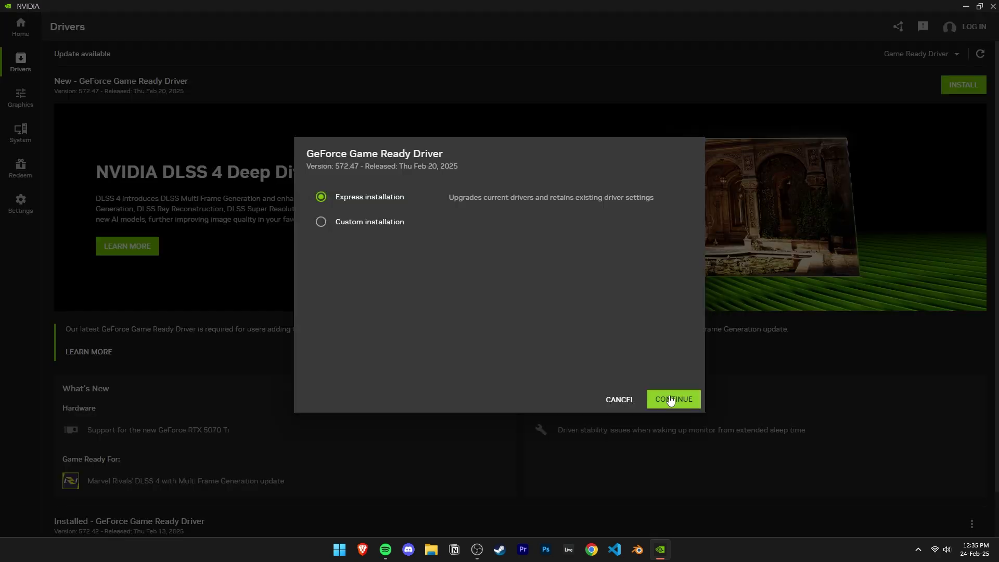
pyautogui.click(671, 399)
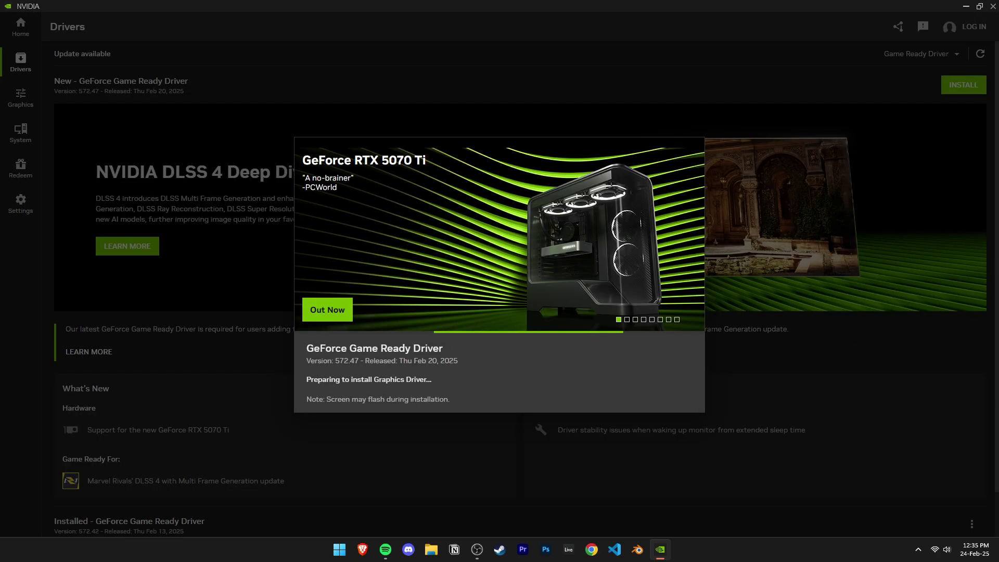